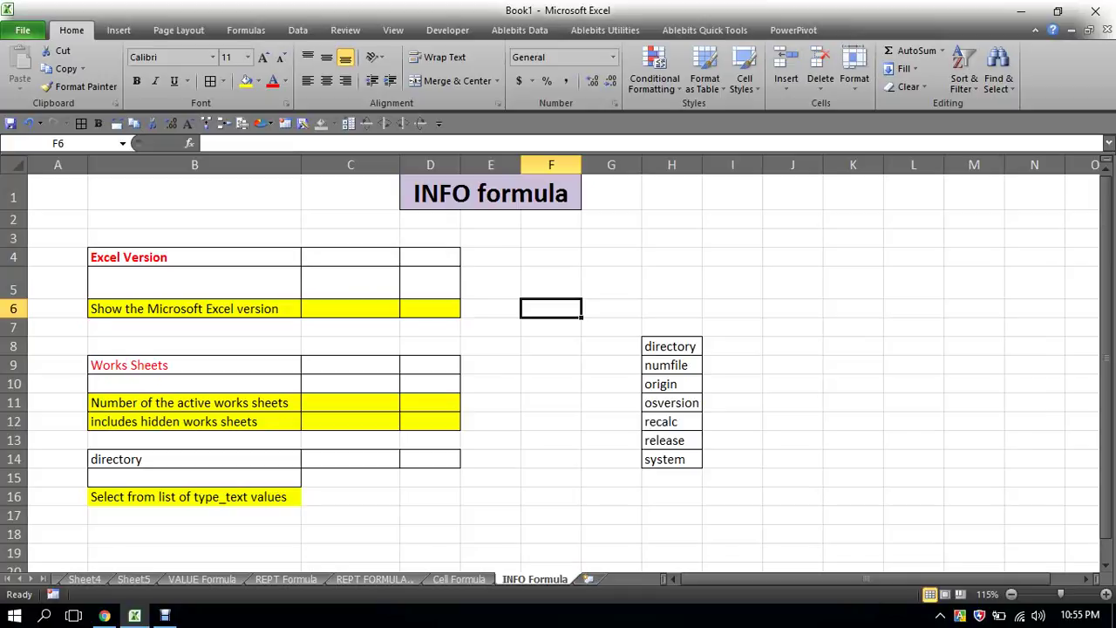
Step: Select and review the type_text values listed in H8:H14
click(550, 346)
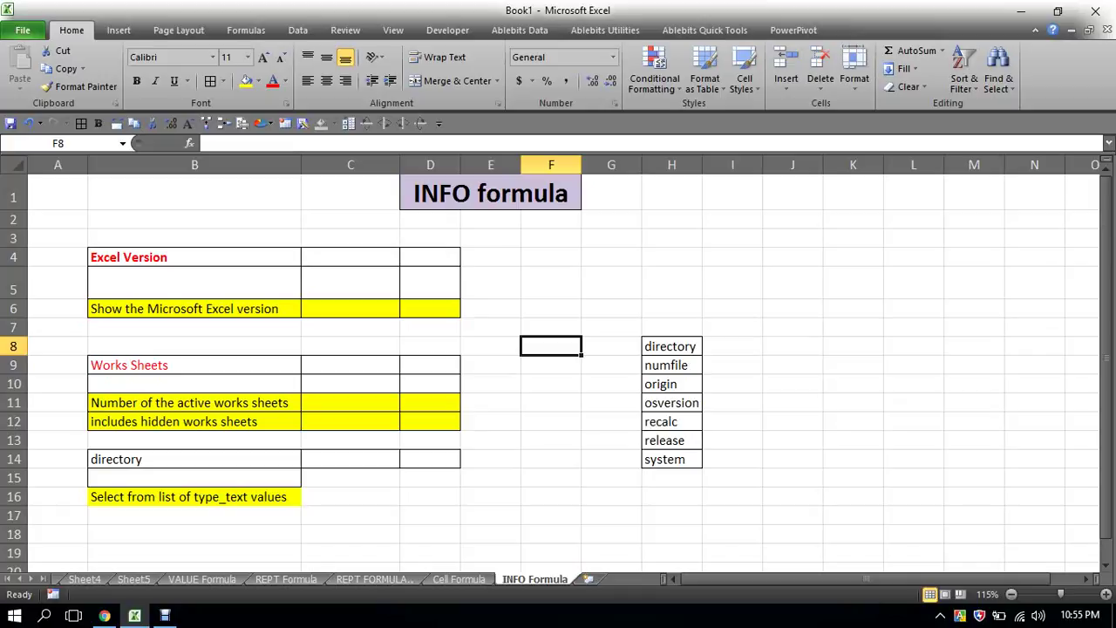
click(490, 347)
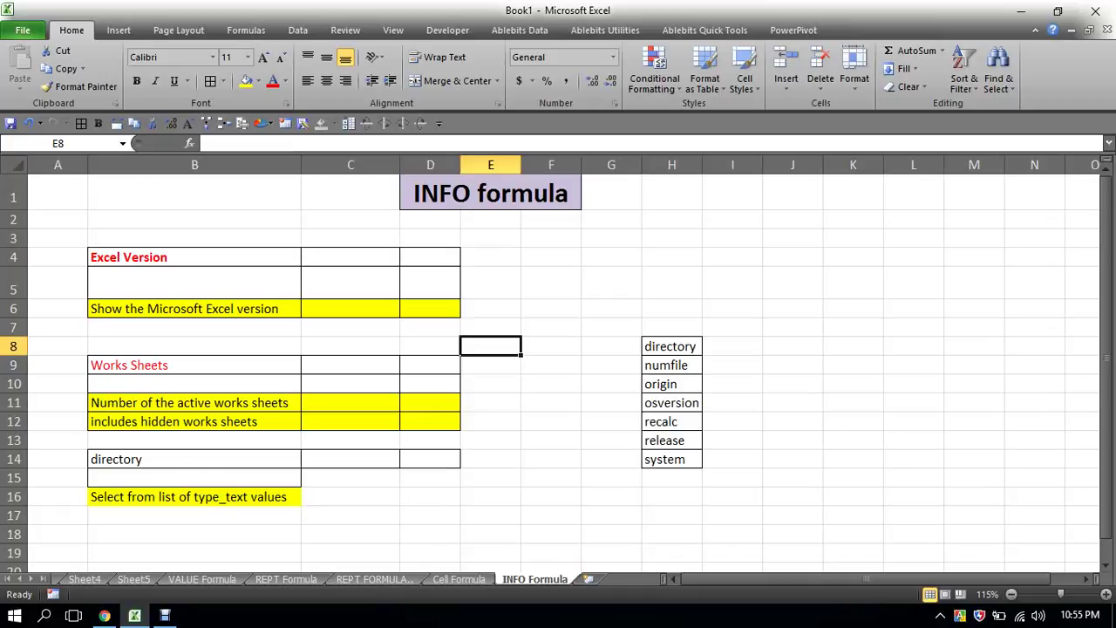
click(550, 309)
click(733, 327)
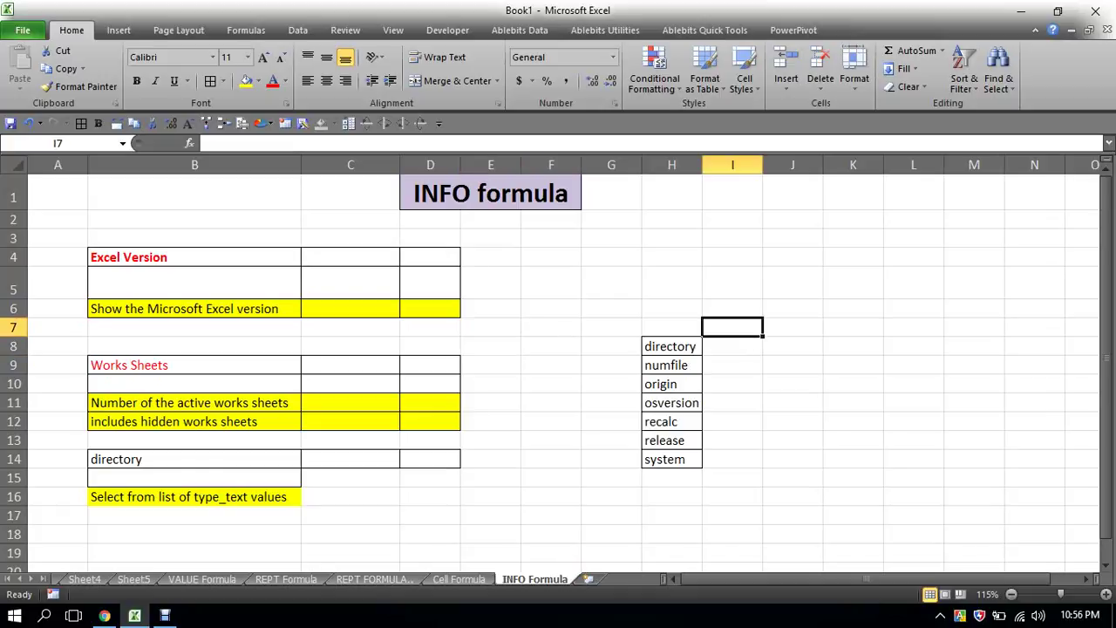
drag(671, 346, 672, 459)
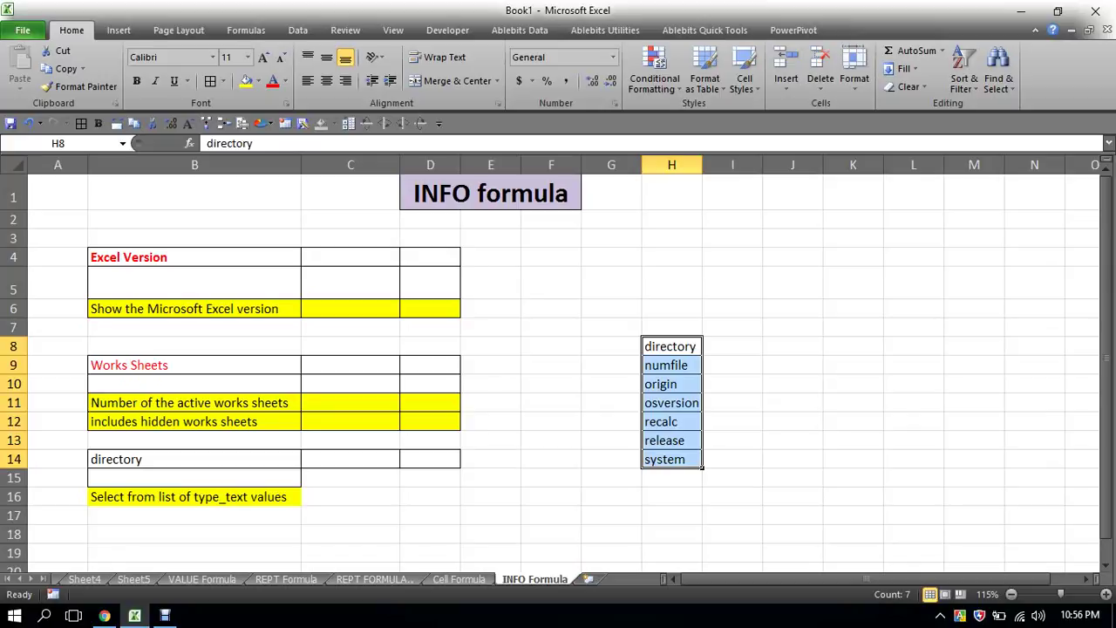
click(550, 327)
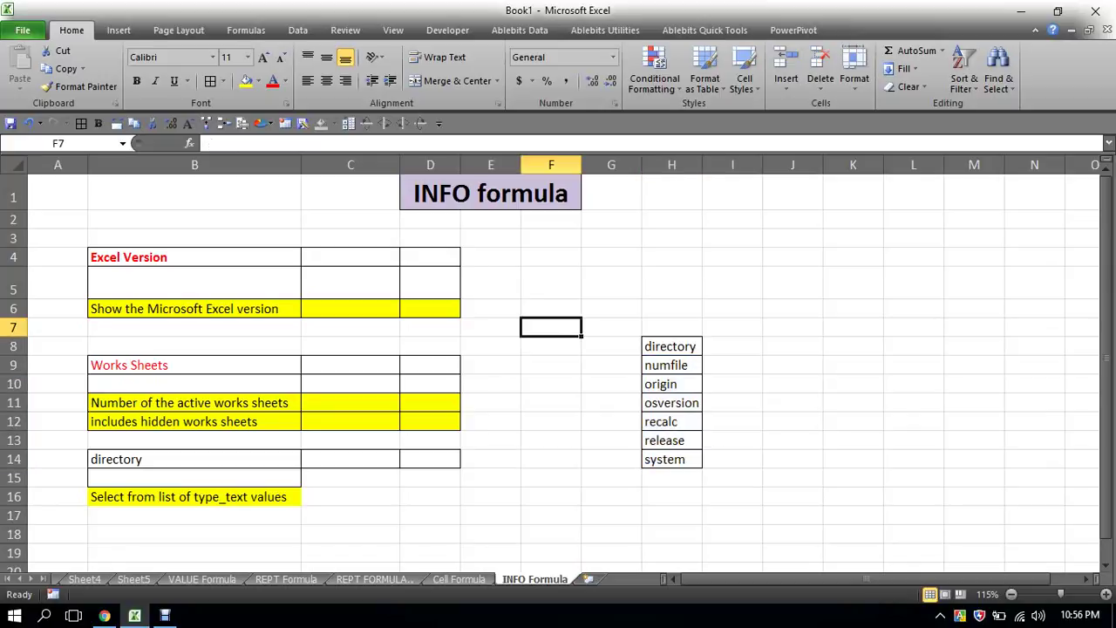
Step: Enter =INFO("RELEASE") in C4 so it returns Excel version 14.0
click(350, 257)
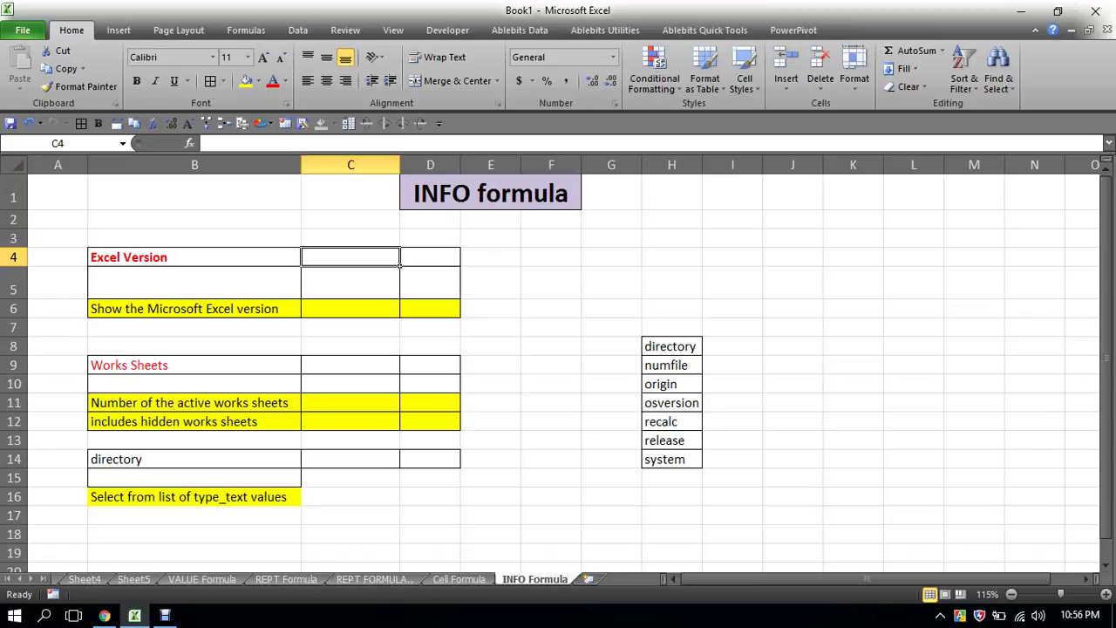
text(=)
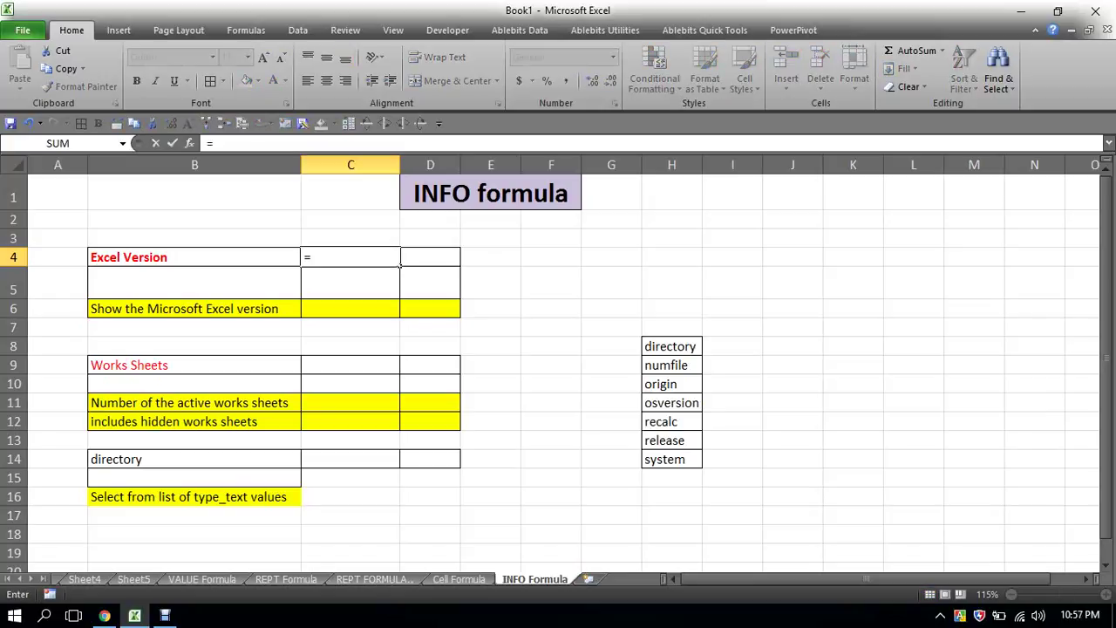
text(inf)
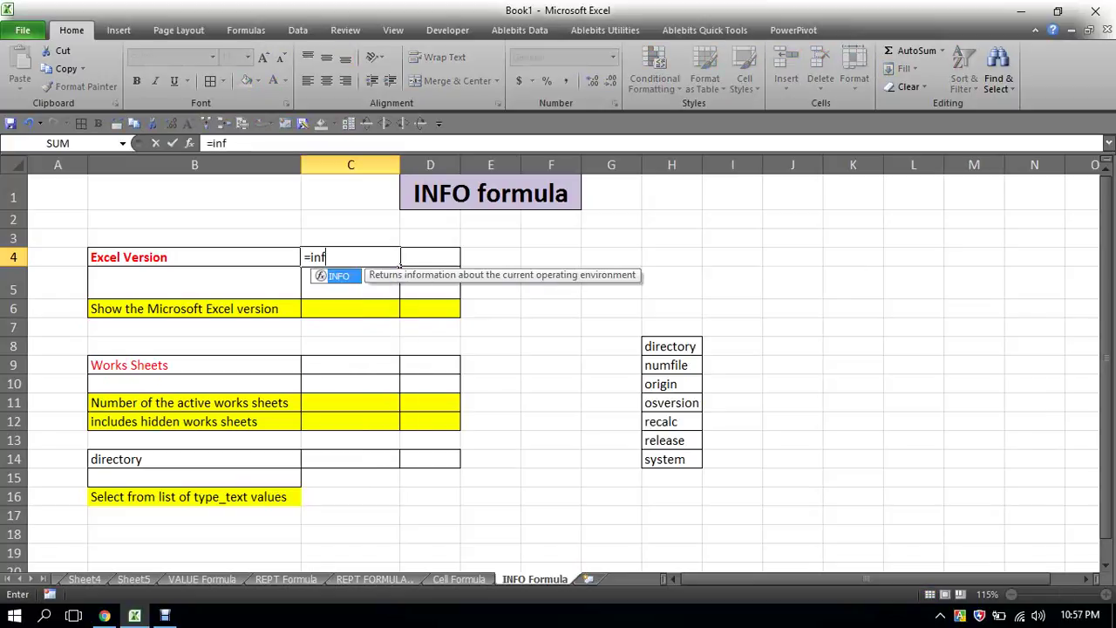
text(o)
key(Tab)
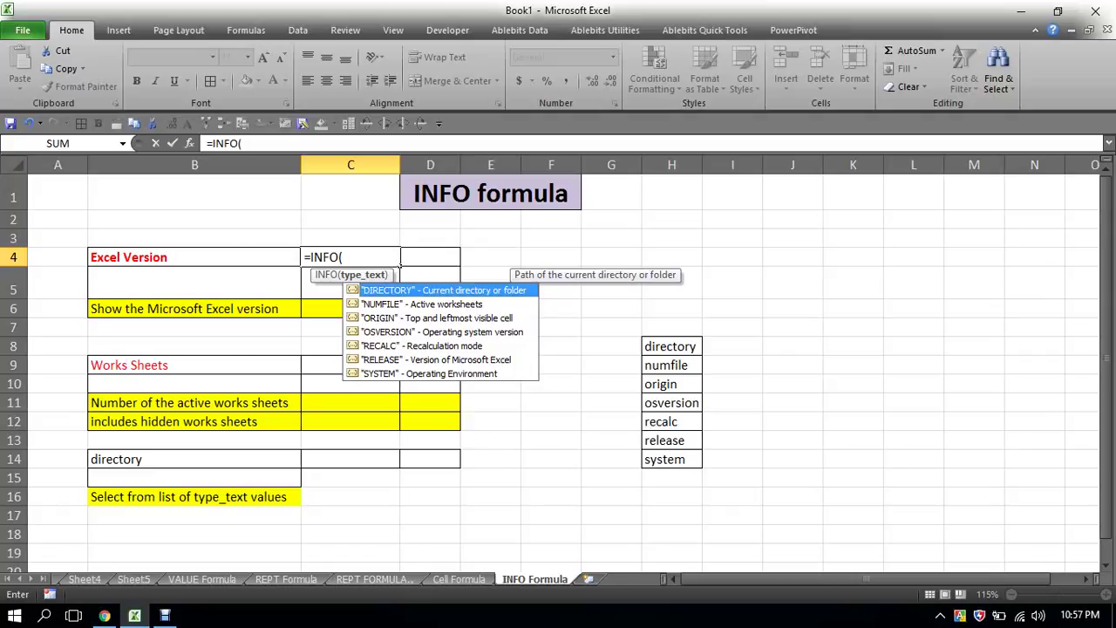
key(Down)
key(Down)
key(Down)
key(Tab)
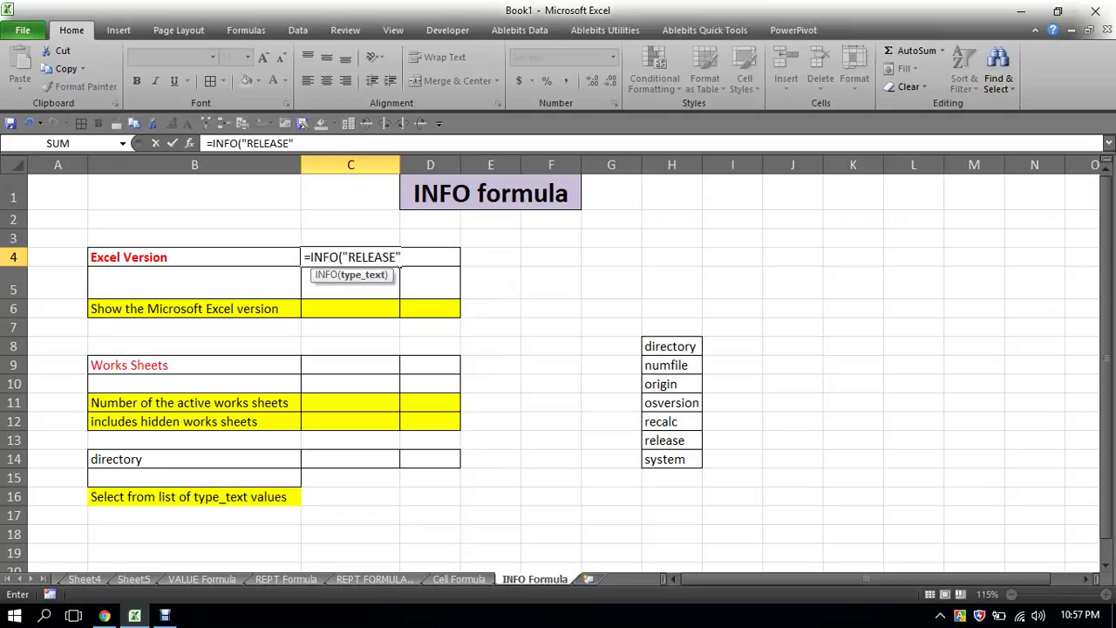
text())
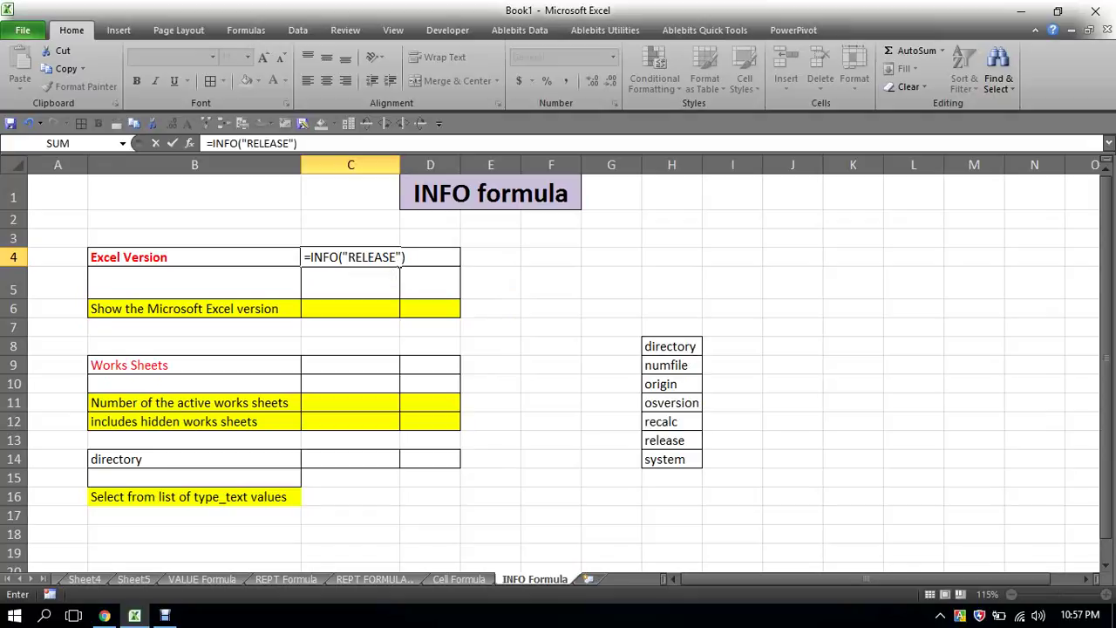
key(Return)
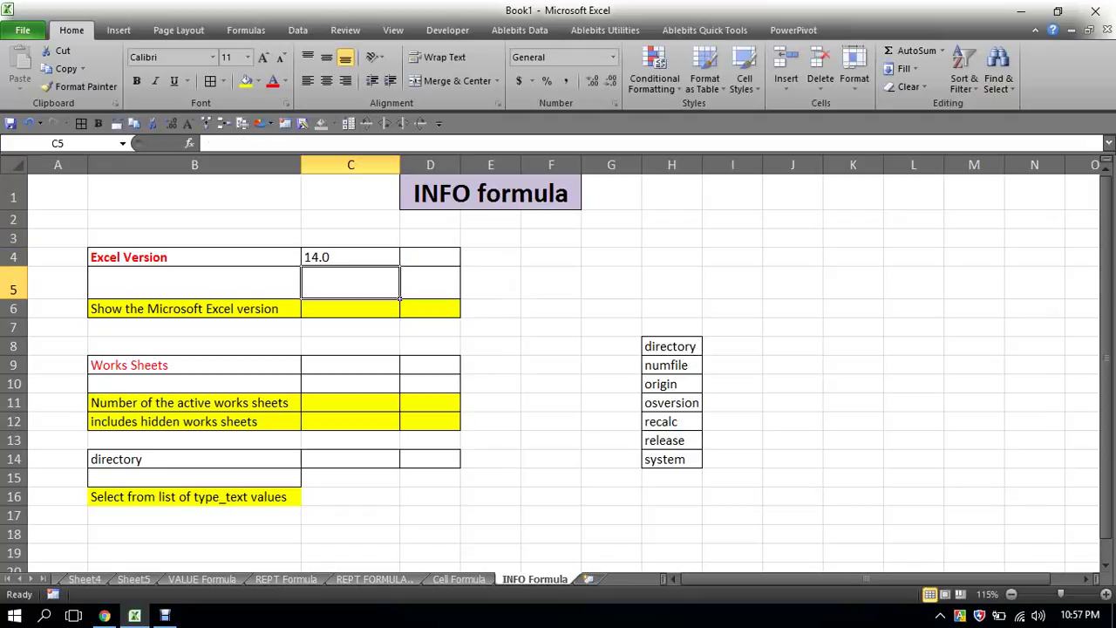
click(350, 256)
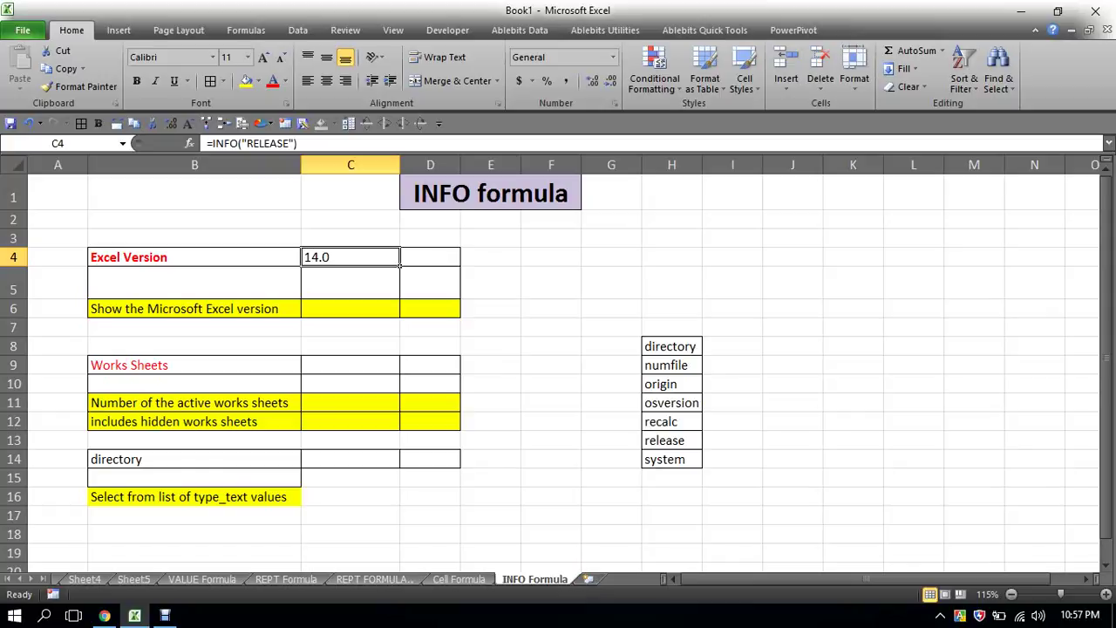
click(351, 365)
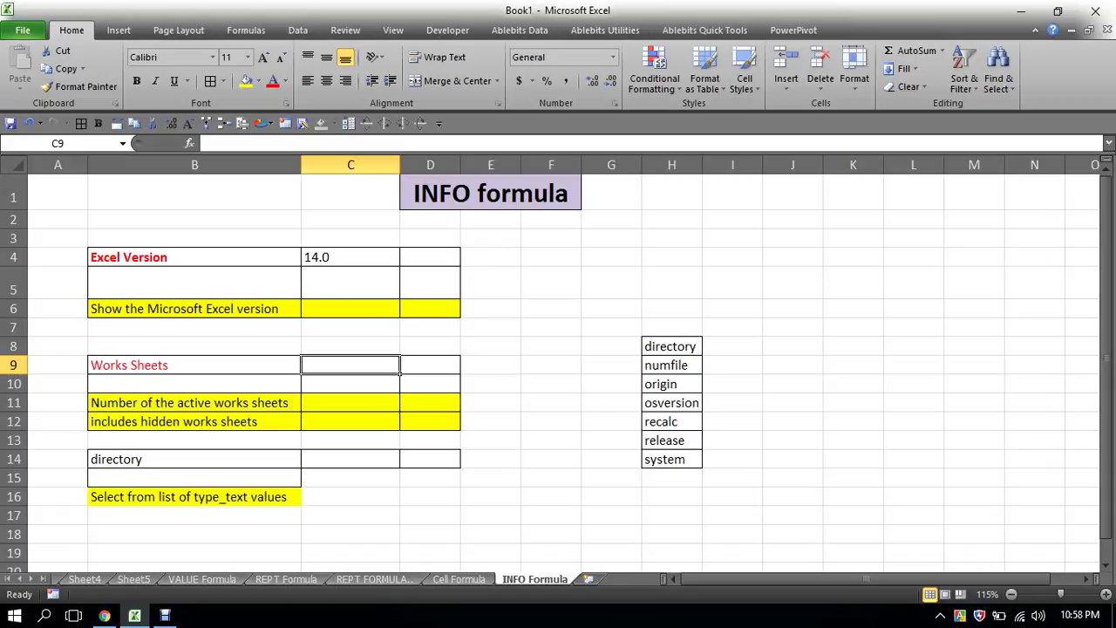
Step: Enter =INFO("NUMFILE") in C9 so it returns 10 active worksheets
click(430, 496)
click(349, 365)
text(=)
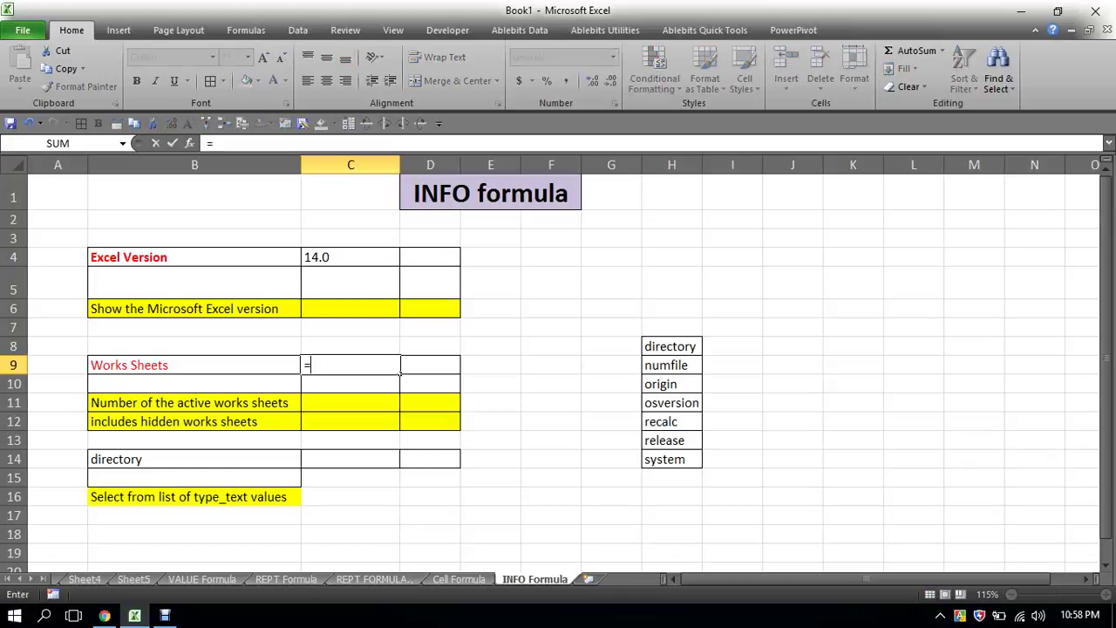
text(in)
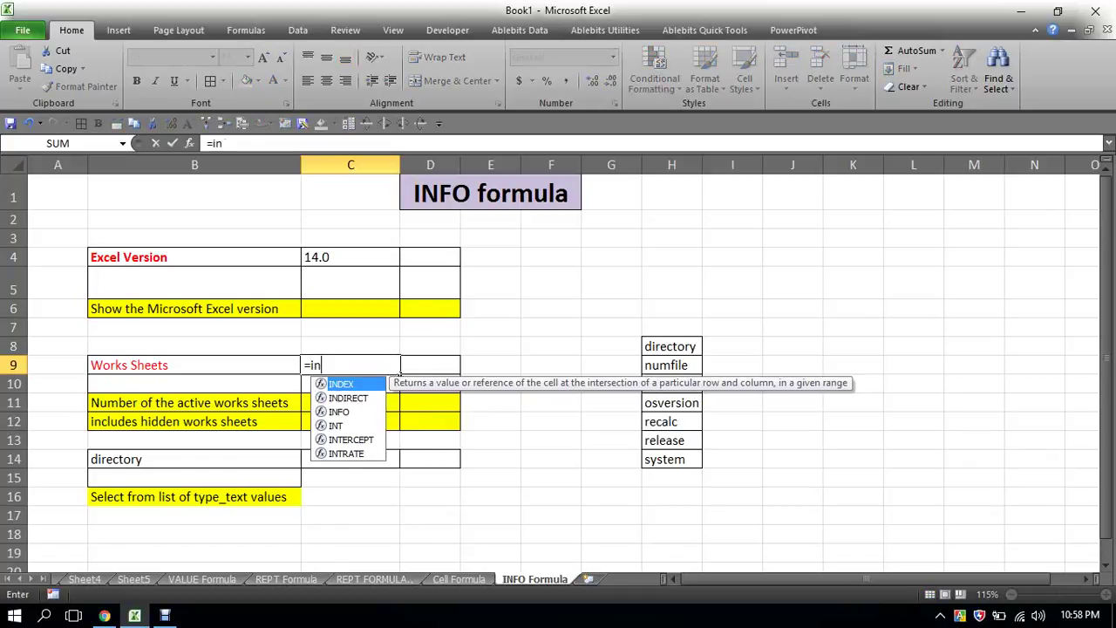
text(fo)
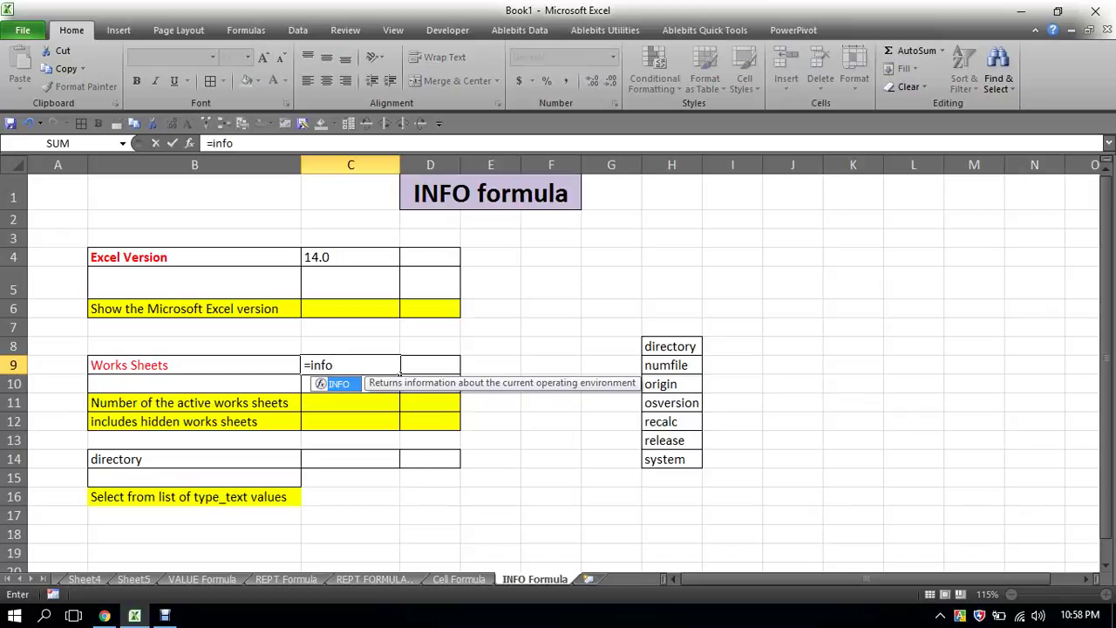
key(Tab)
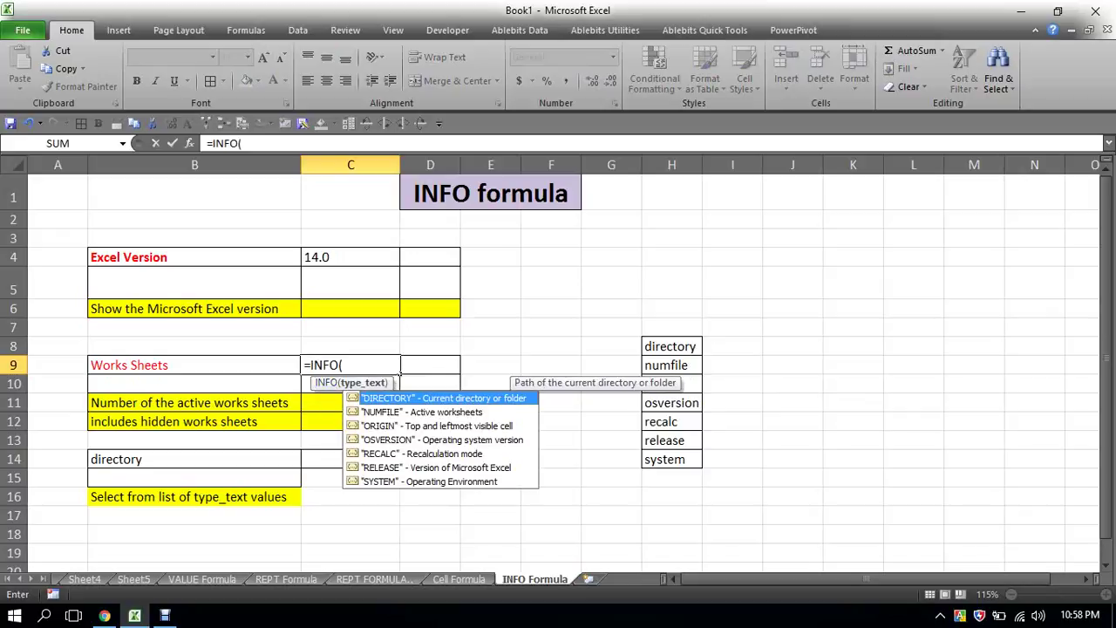
key(Down)
key(Tab)
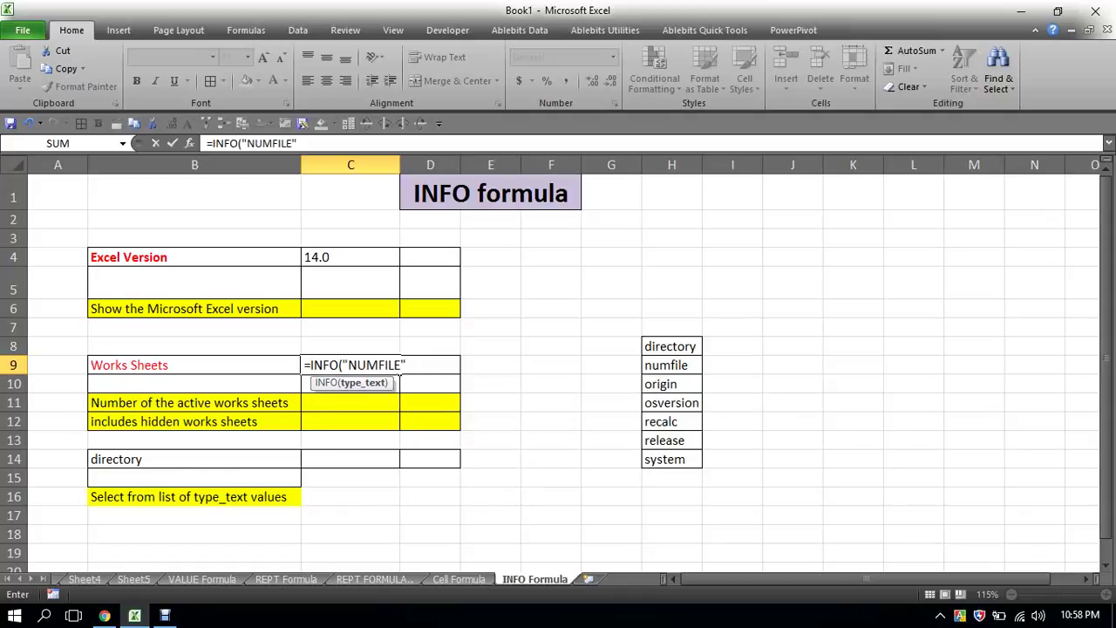
text())
key(Return)
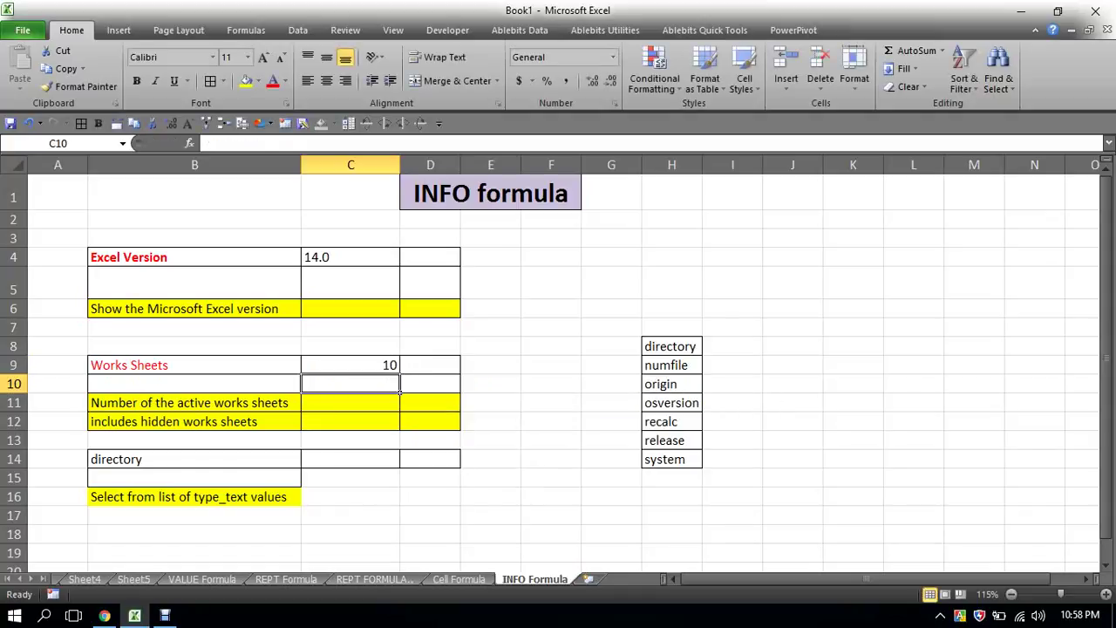
click(398, 369)
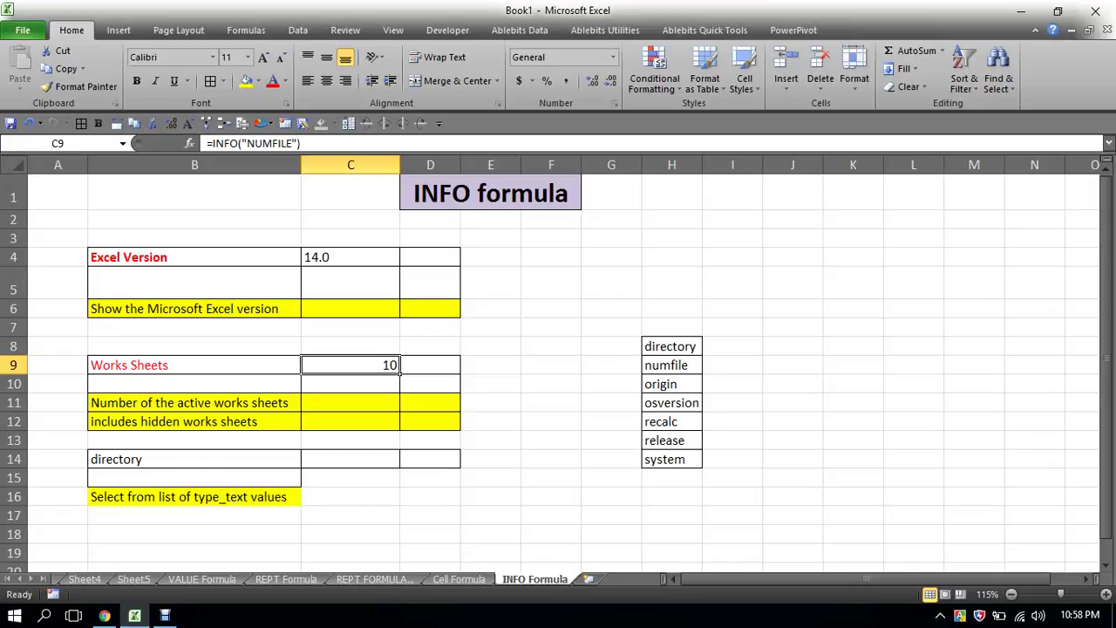
Step: Fill the type_text list H8:H14 yellow and select dropdown cell B14
click(552, 384)
drag(672, 347, 672, 459)
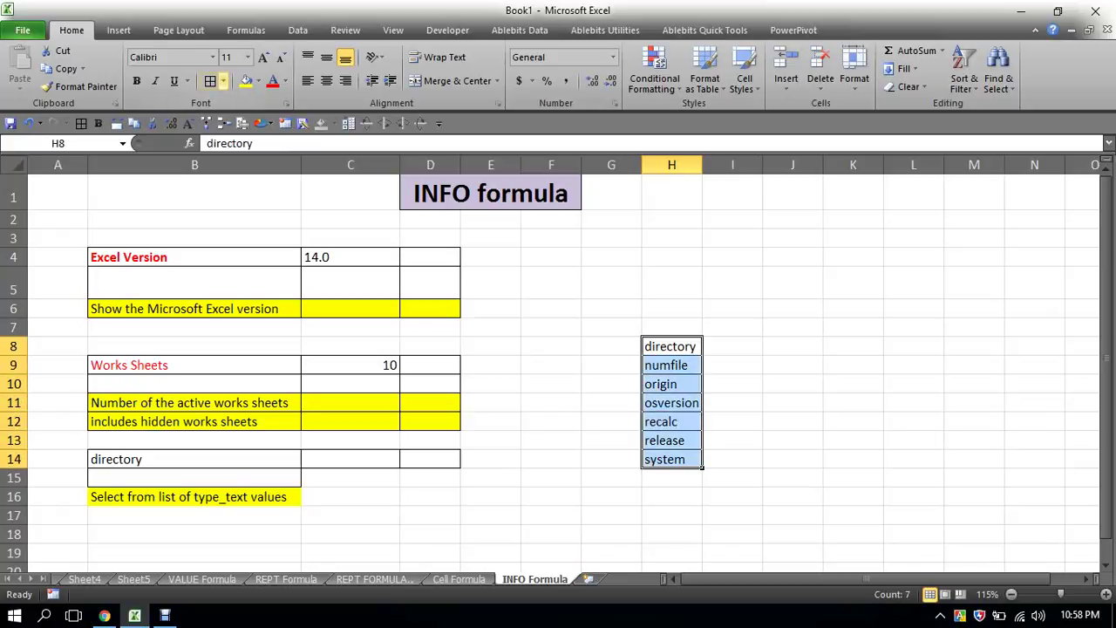
click(246, 80)
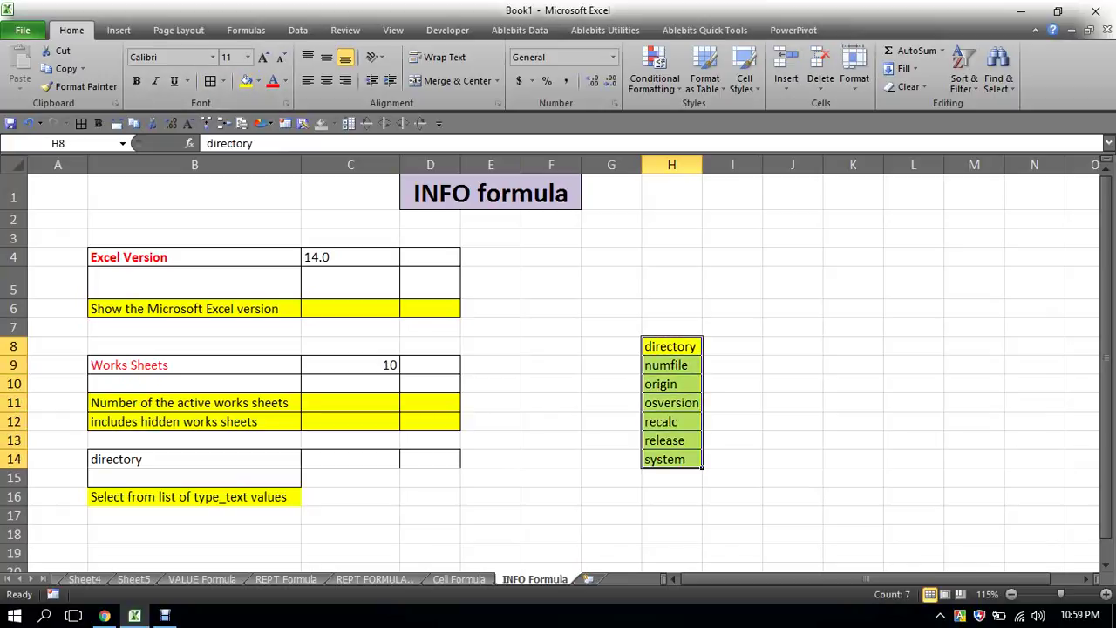
click(194, 458)
click(308, 459)
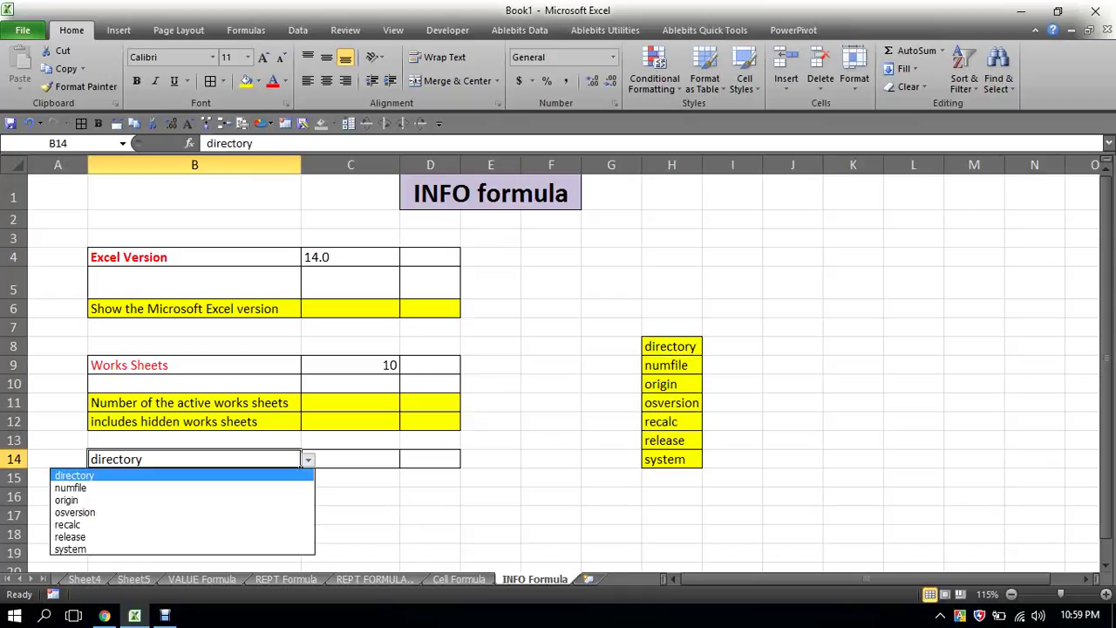
key(Down)
key(Down)
key(Down)
key(Down)
key(Down)
key(Up)
key(Up)
key(Up)
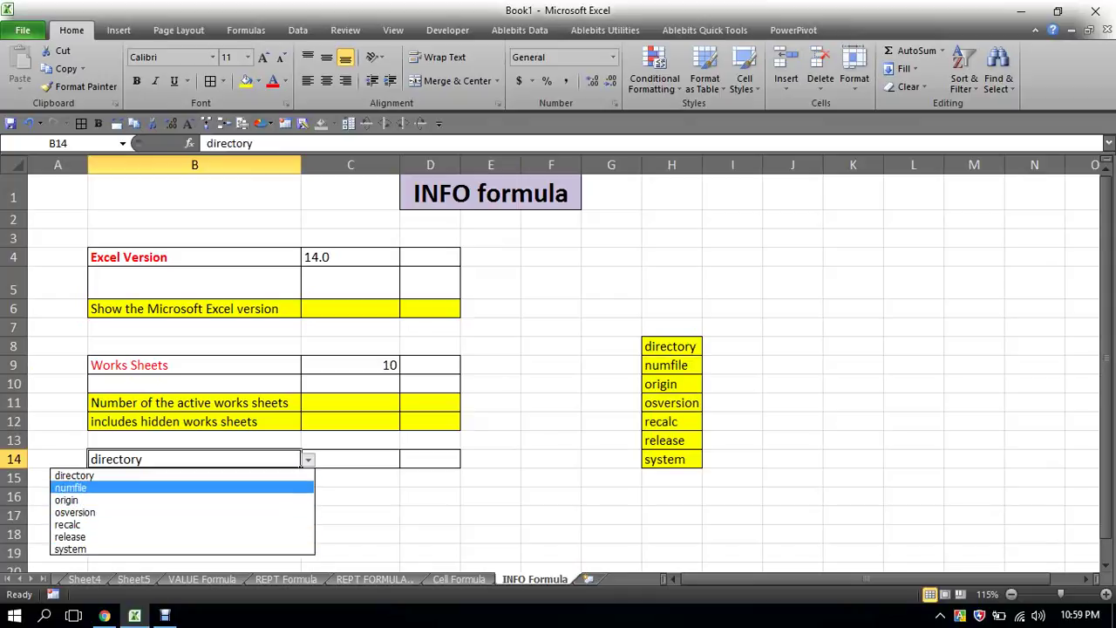
key(Up)
key(Down)
key(Down)
key(Down)
key(Down)
key(Down)
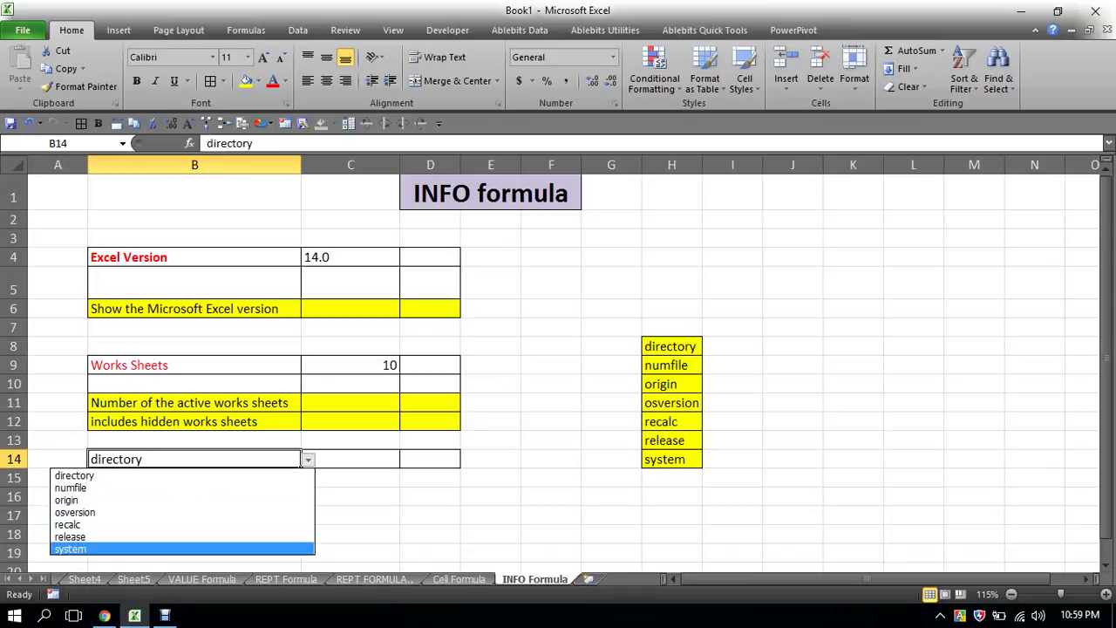
key(Up)
key(Up)
key(Up)
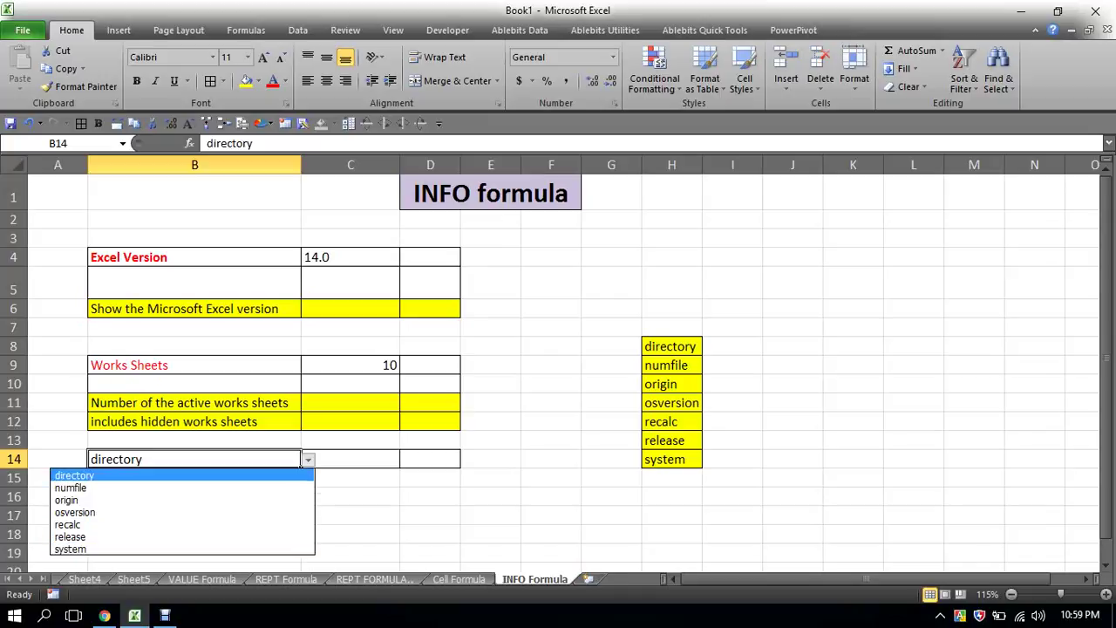
key(Down)
key(Down)
key(Down)
key(Down)
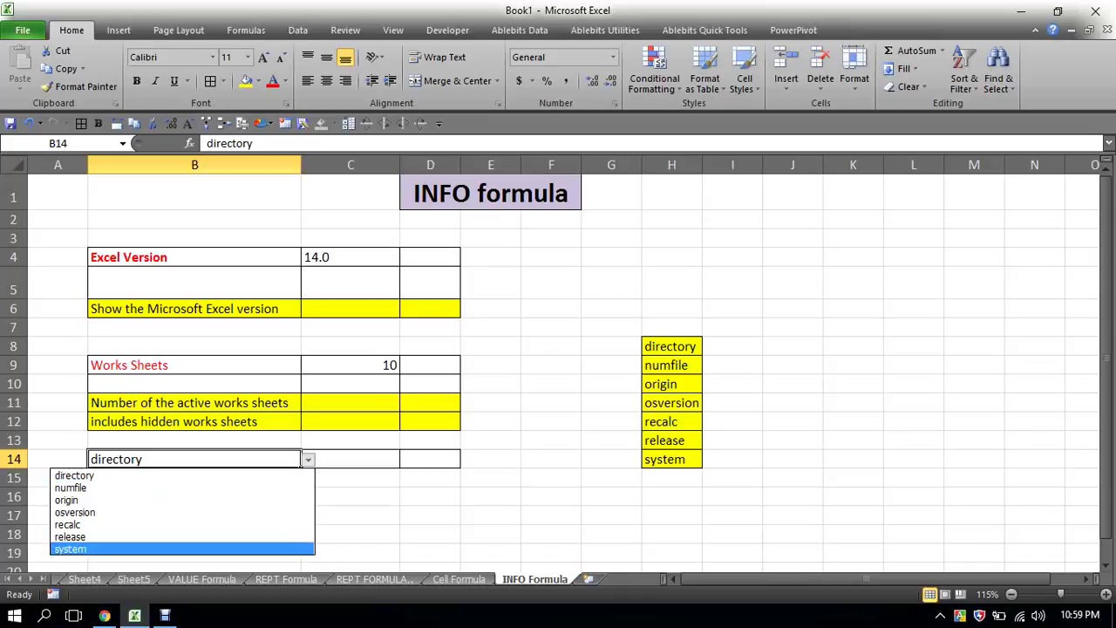
key(Up)
key(Up)
key(Up)
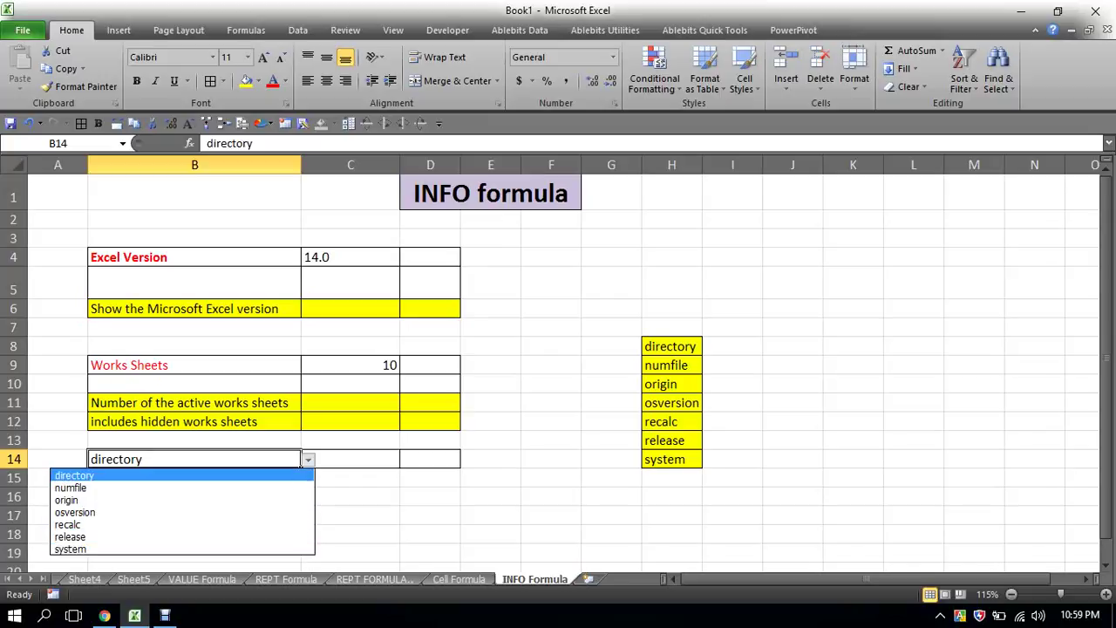
key(Return)
Step: Enter =INFO(B14) in D14 so it returns the current Documents directory path
click(430, 459)
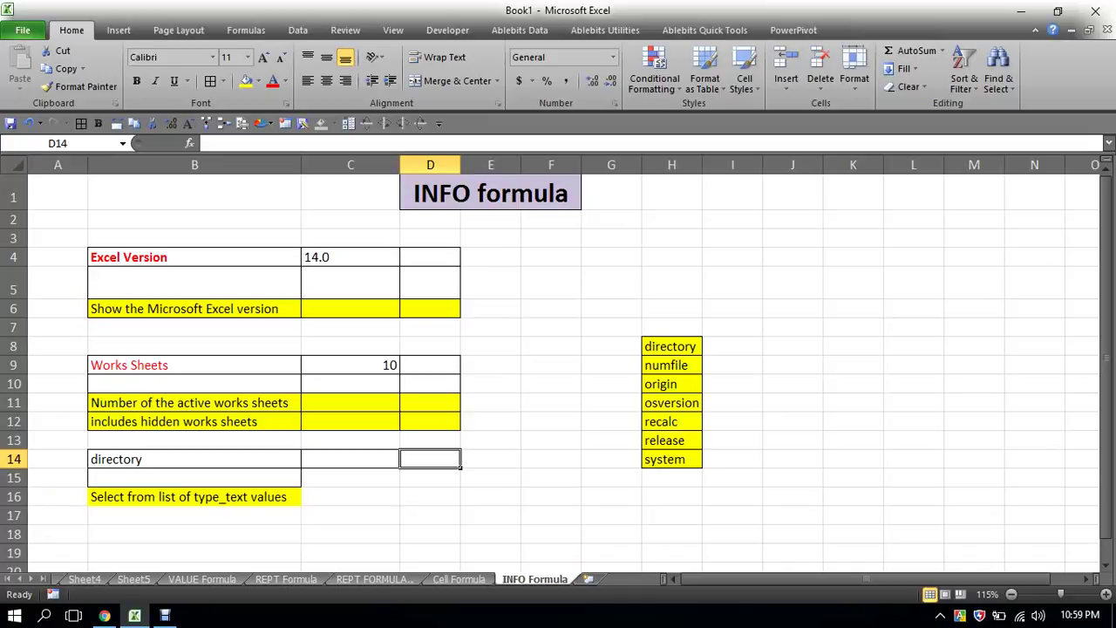
text(=)
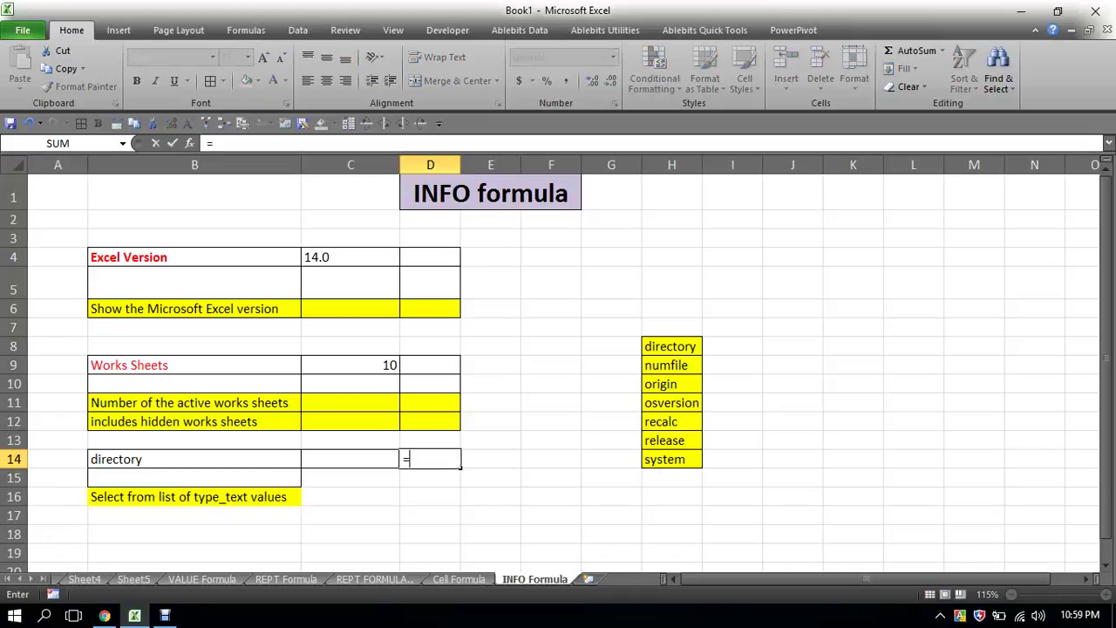
text(info)
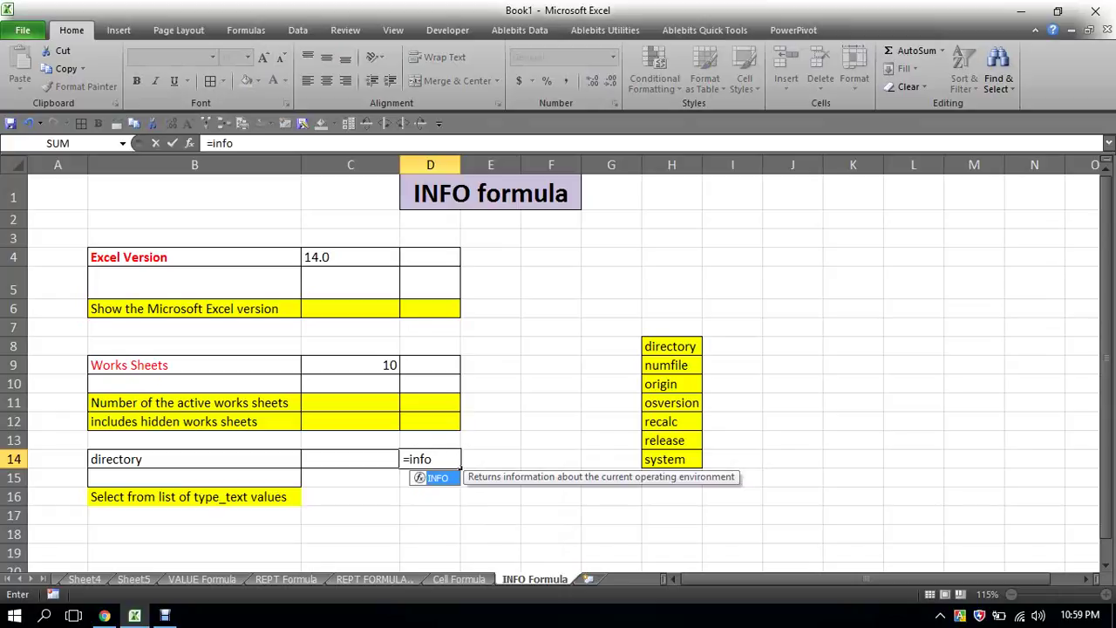
key(Tab)
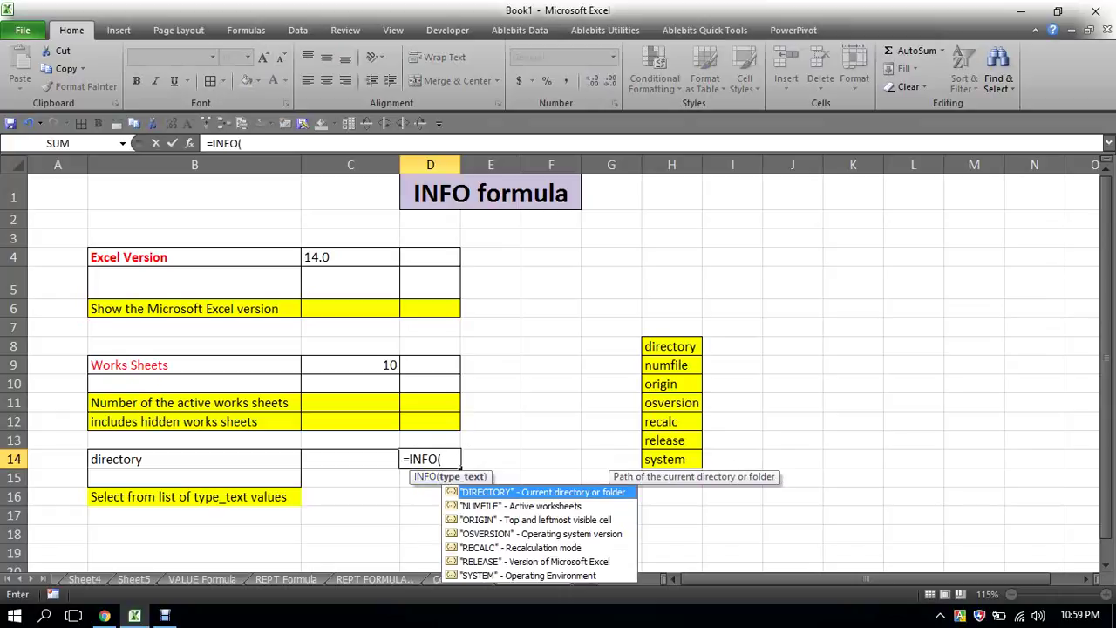
key(Left)
key(Left)
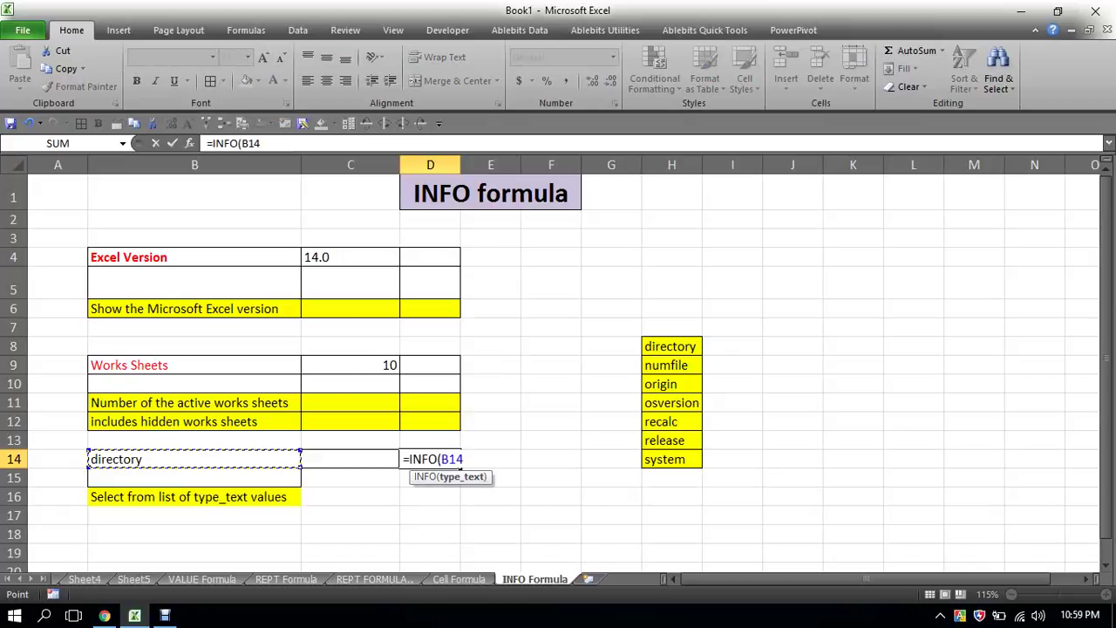
text())
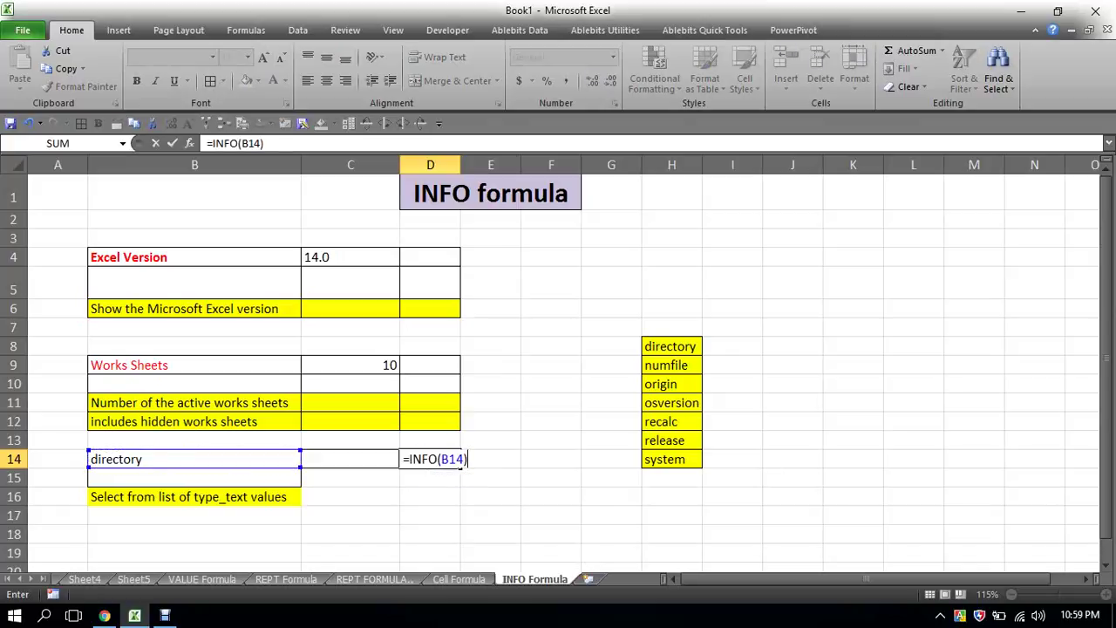
key(Return)
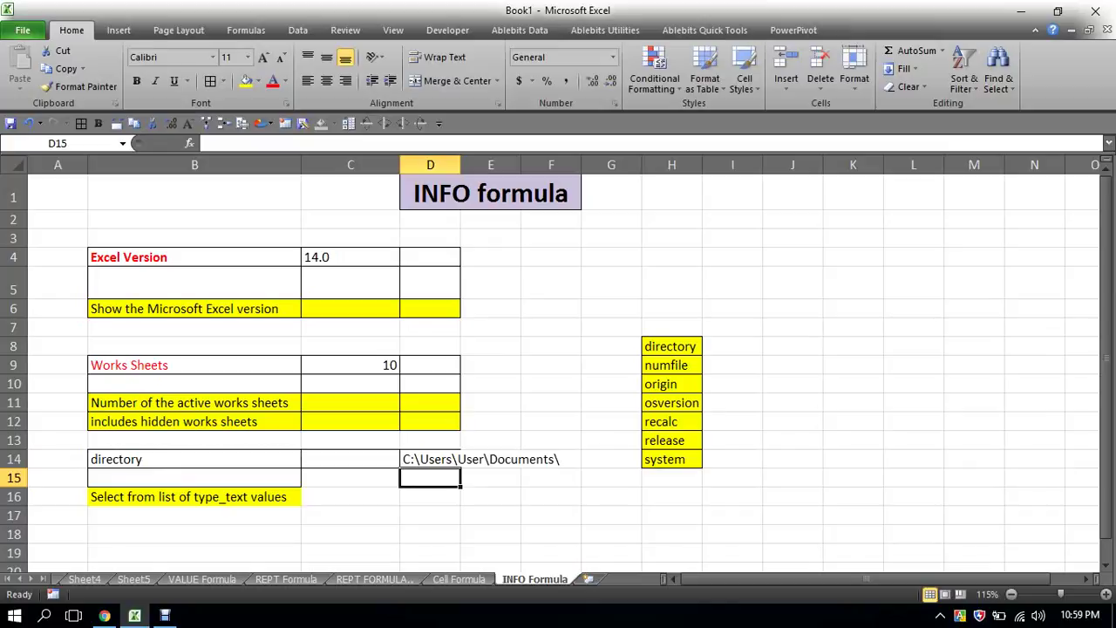
Step: Check D14's formula and widen column D to fit the directory path
click(430, 459)
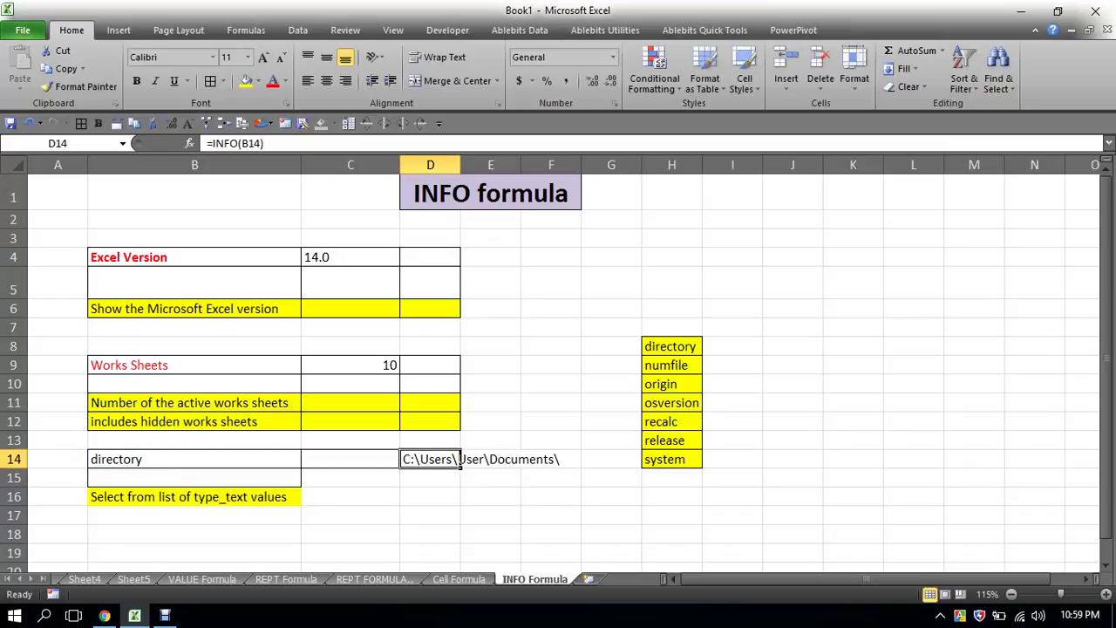
key(Down)
key(Down)
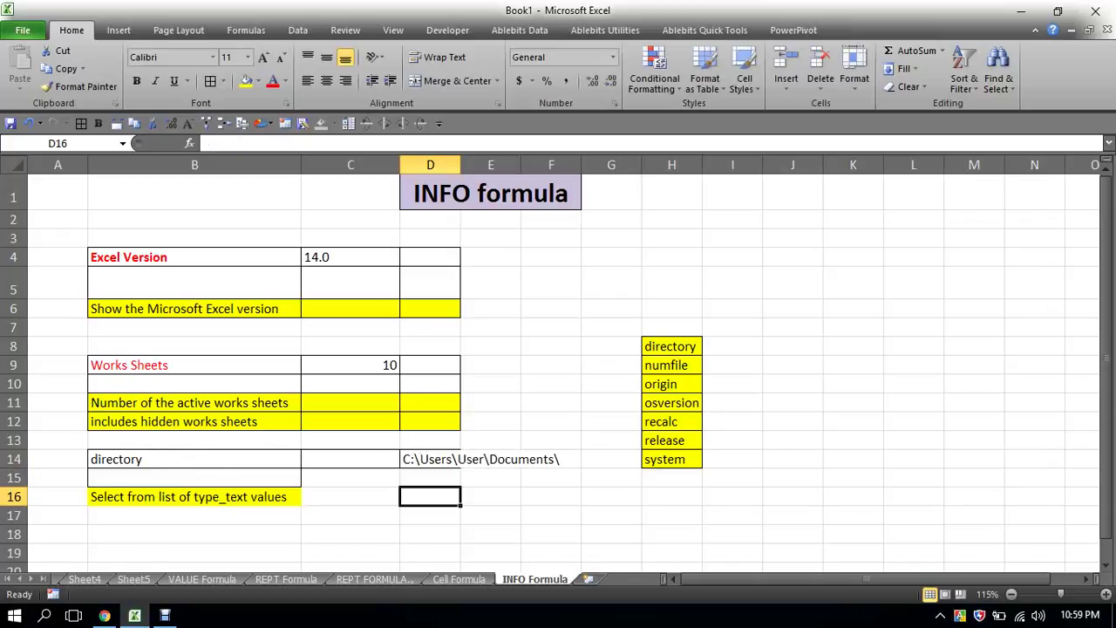
click(430, 459)
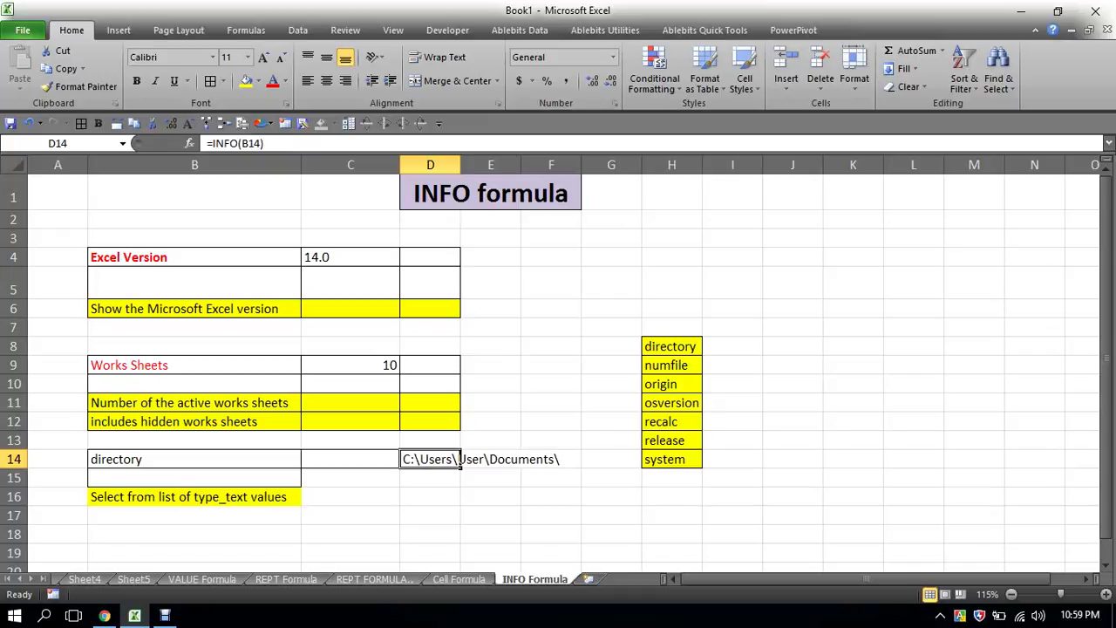
drag(460, 165, 490, 165)
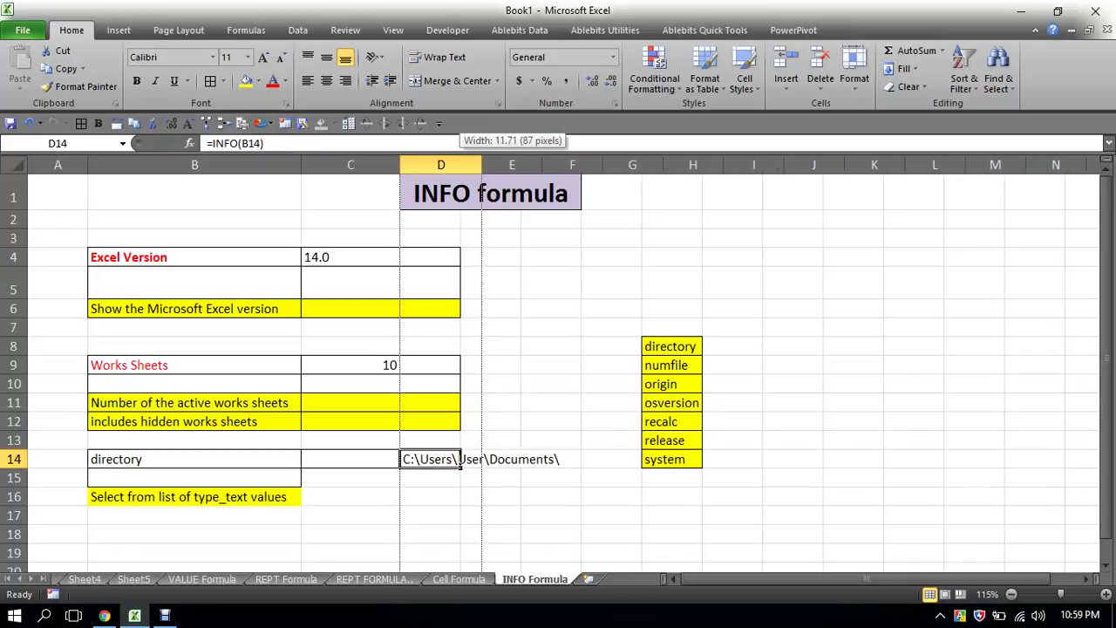
click(299, 462)
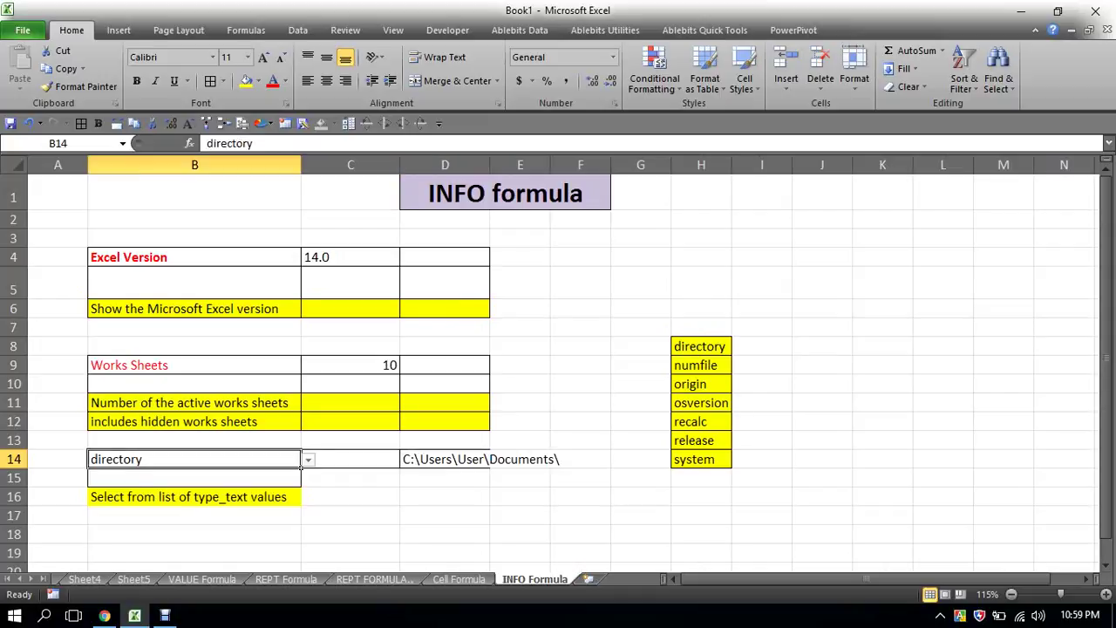
Step: Switch B14 through numfile, origin and osversion, watching D14's result update
click(308, 460)
key(Down)
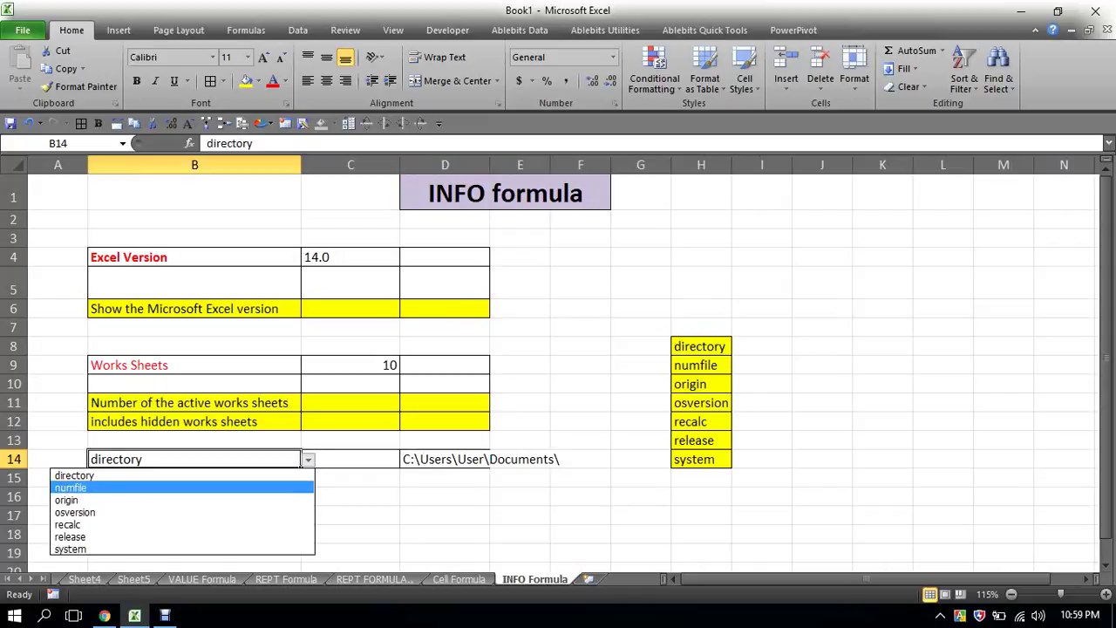
key(Return)
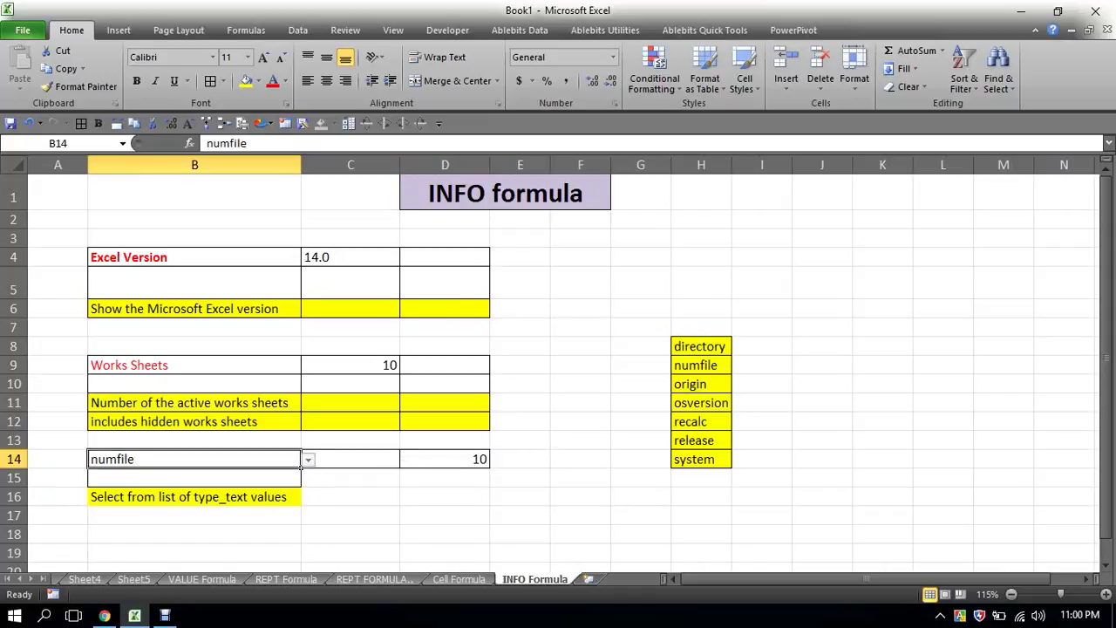
click(307, 459)
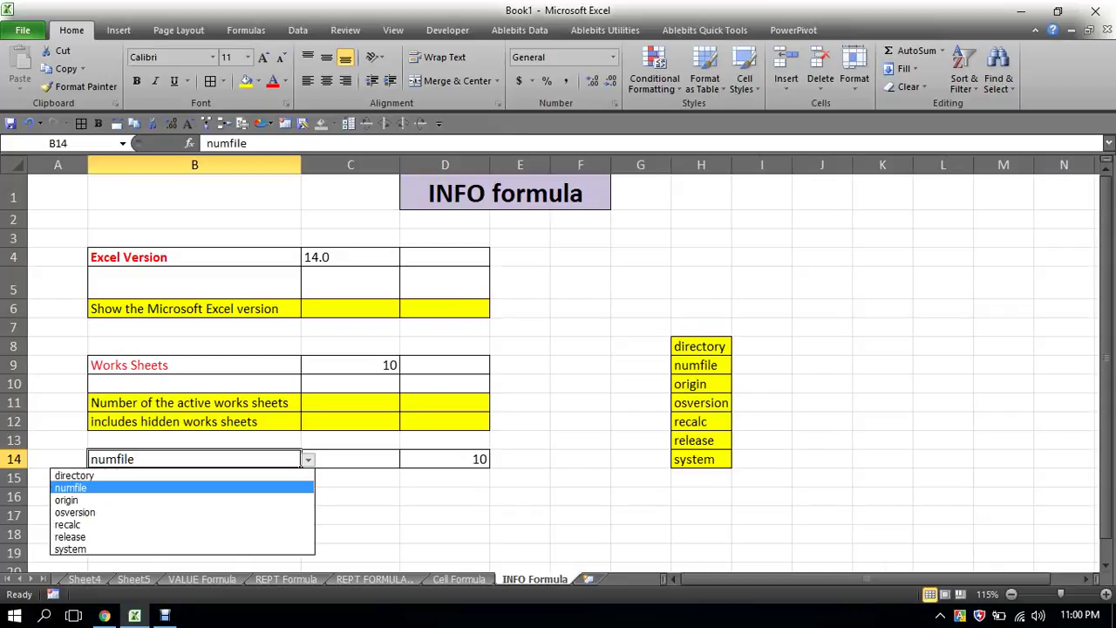
key(Down)
key(Return)
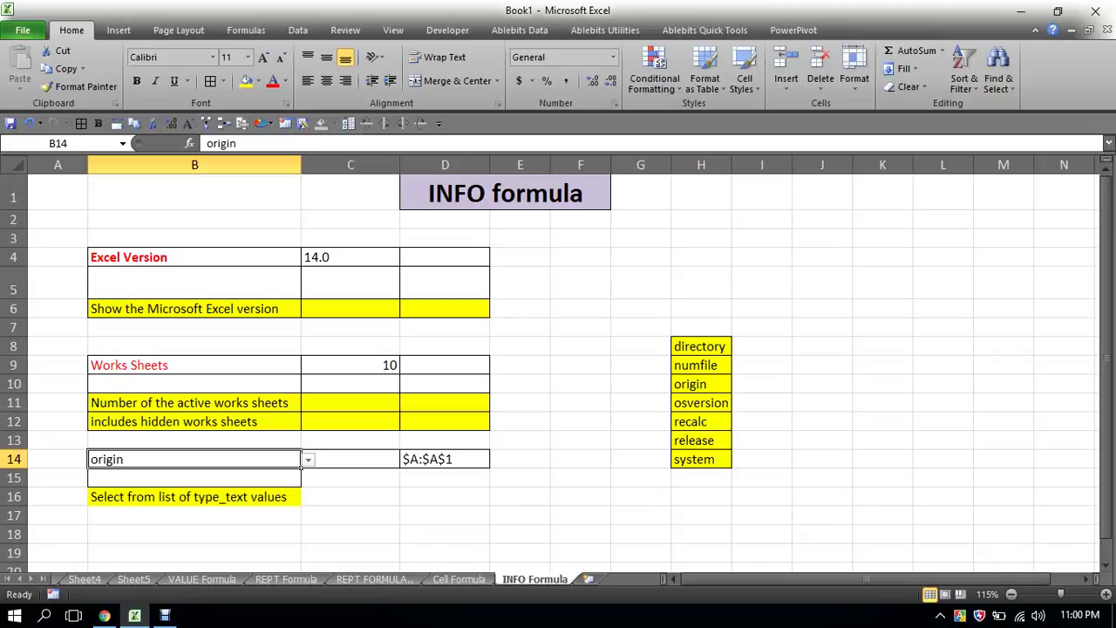
click(307, 461)
key(Down)
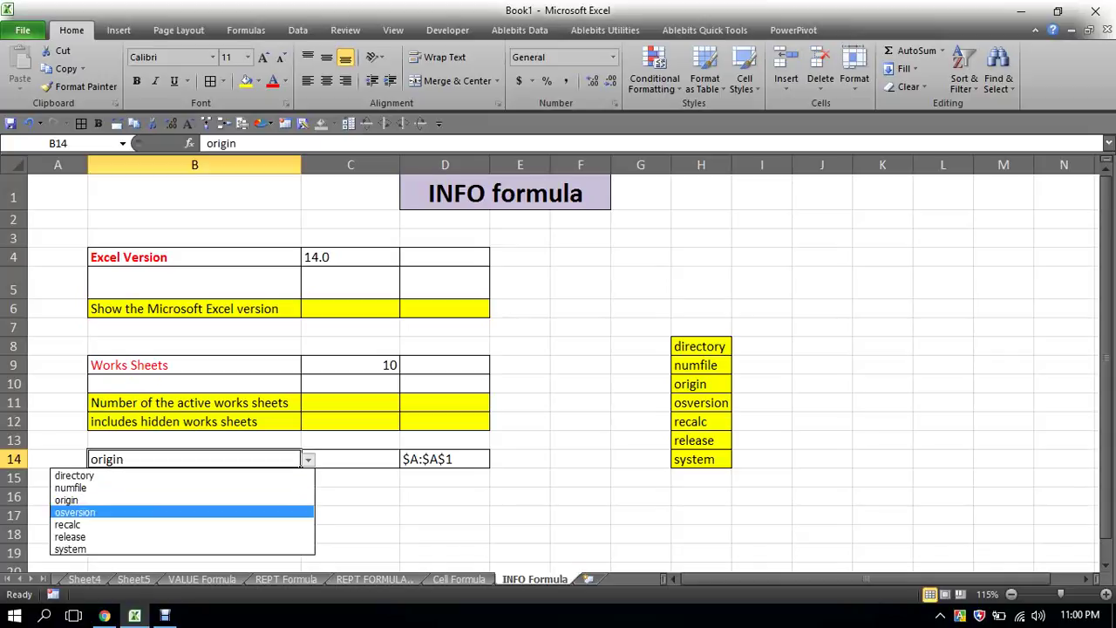
key(Return)
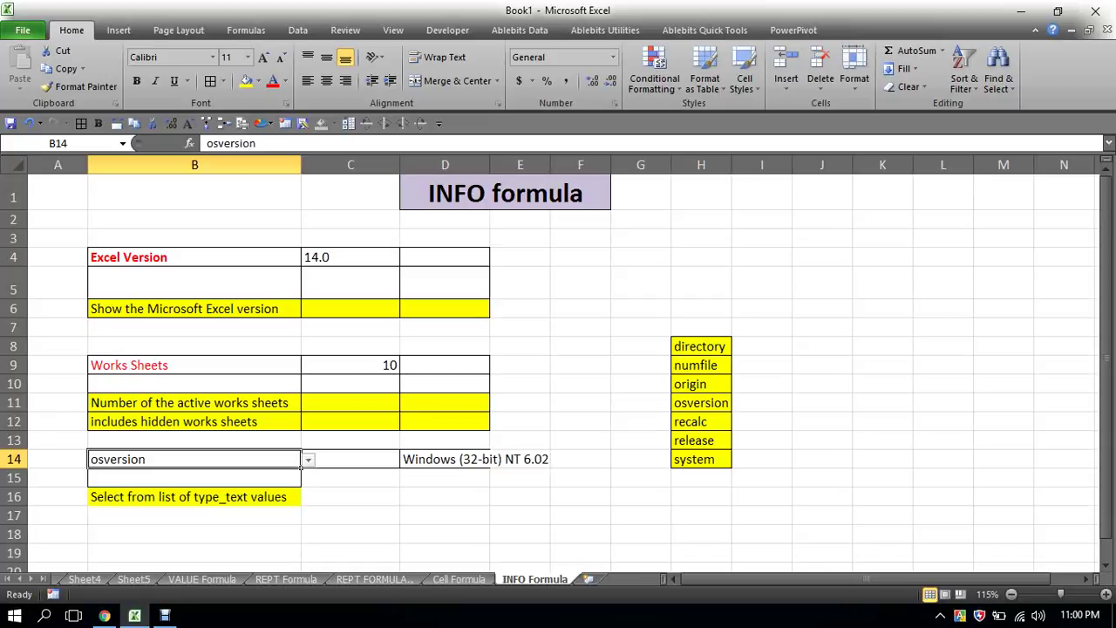
Step: Inspect D14, then set B14 to recalc, release, and finally back to osversion
click(484, 460)
click(493, 460)
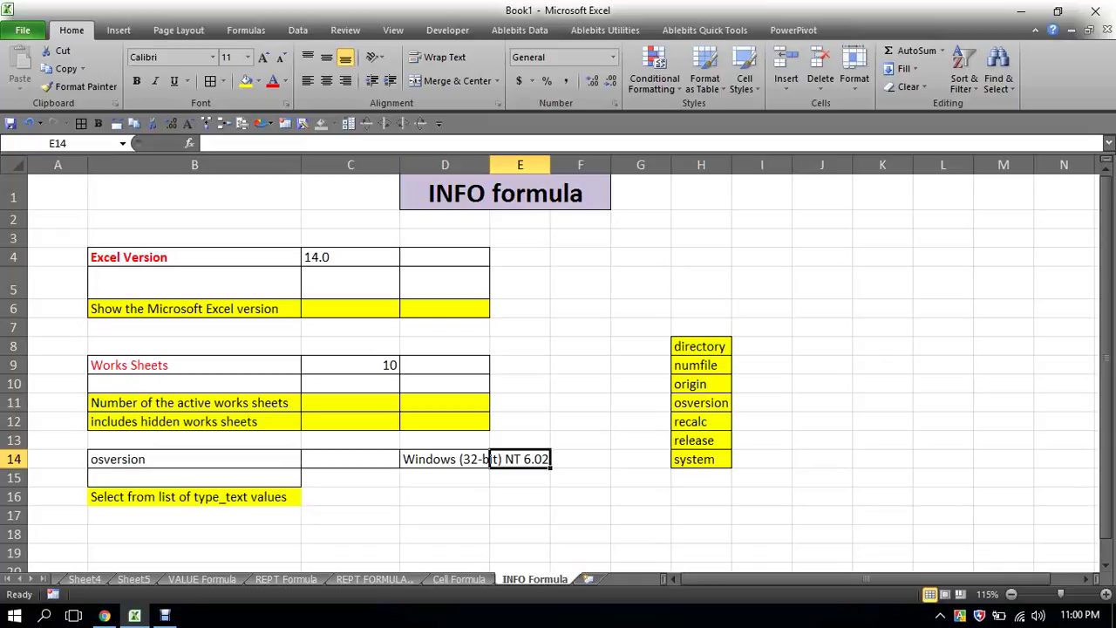
click(297, 463)
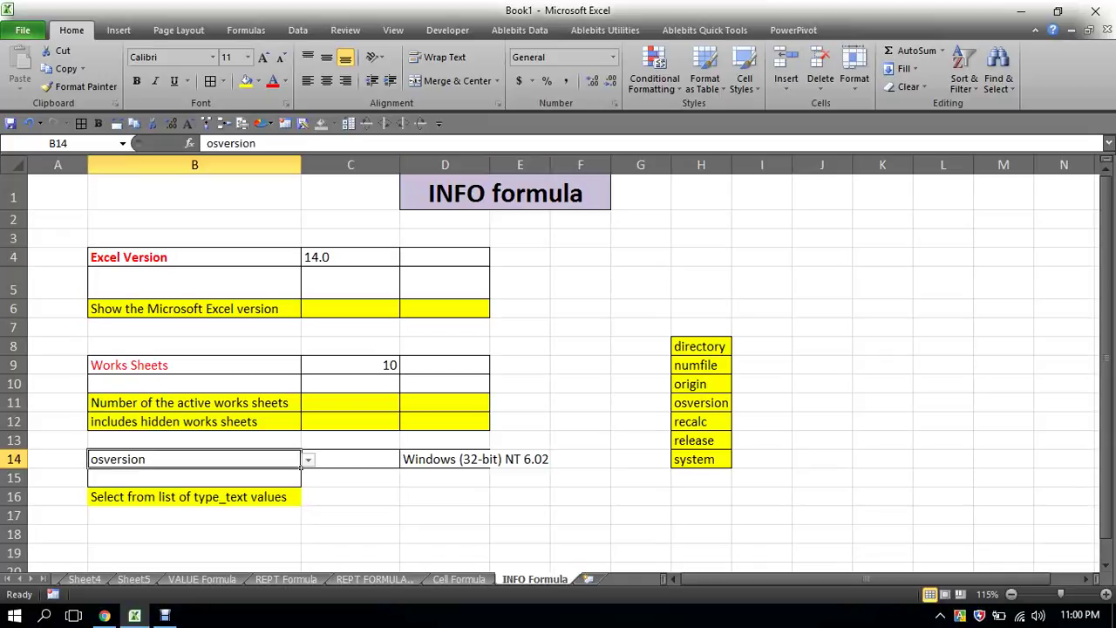
click(308, 460)
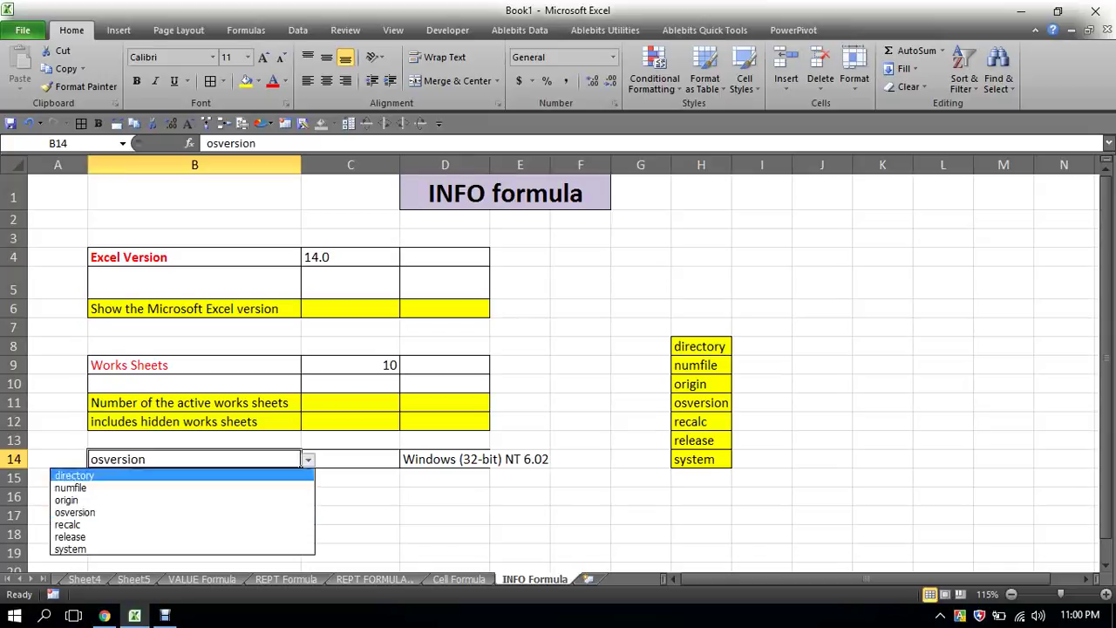
click(79, 521)
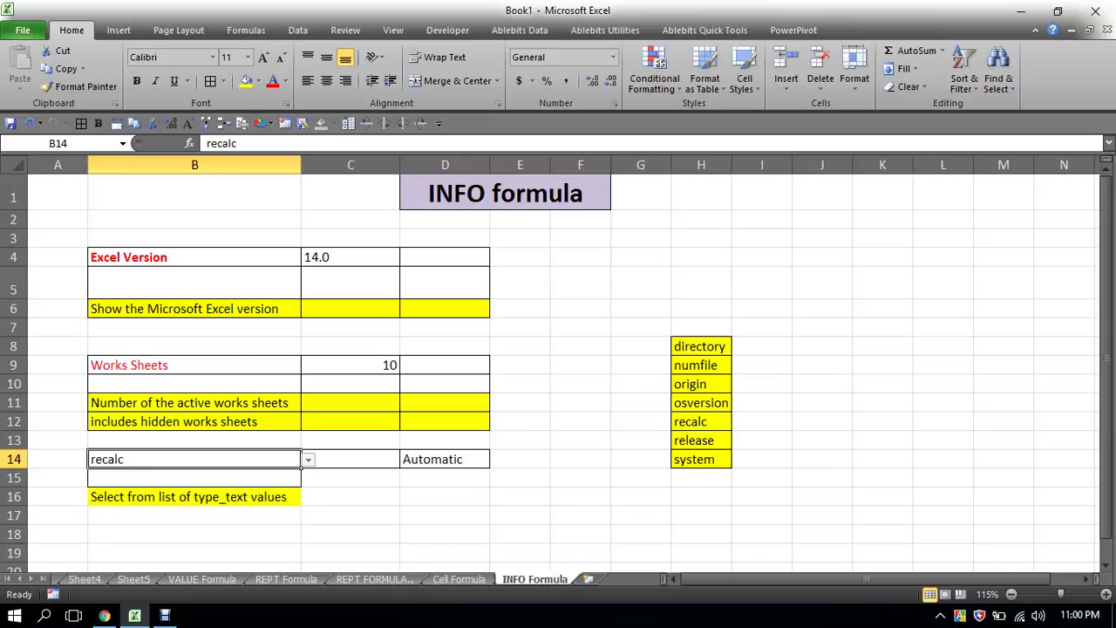
click(307, 459)
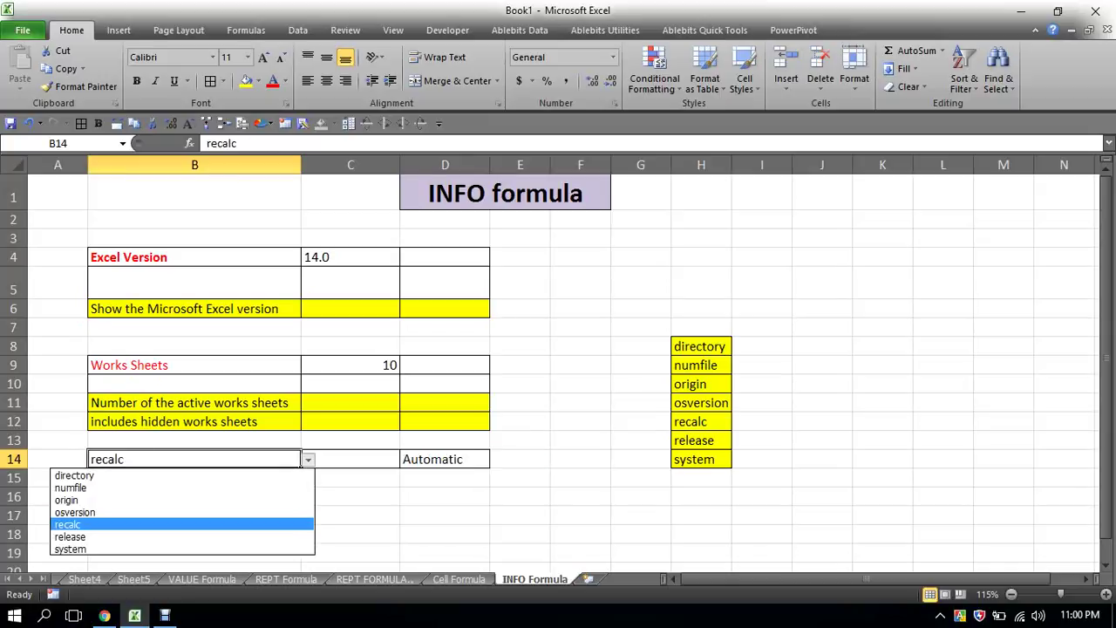
key(Return)
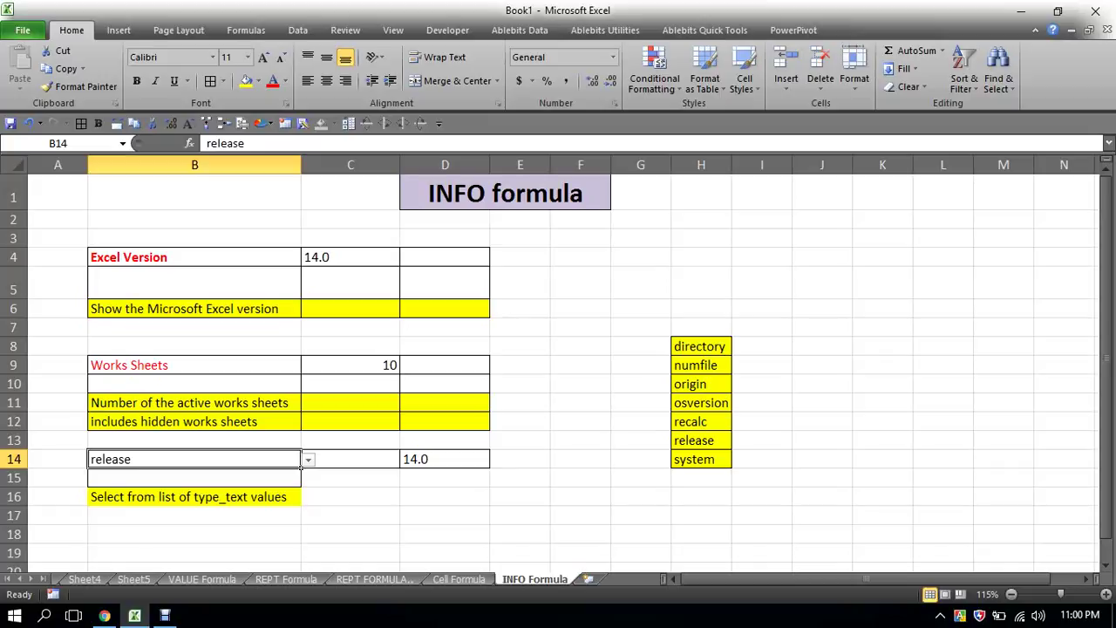
click(308, 459)
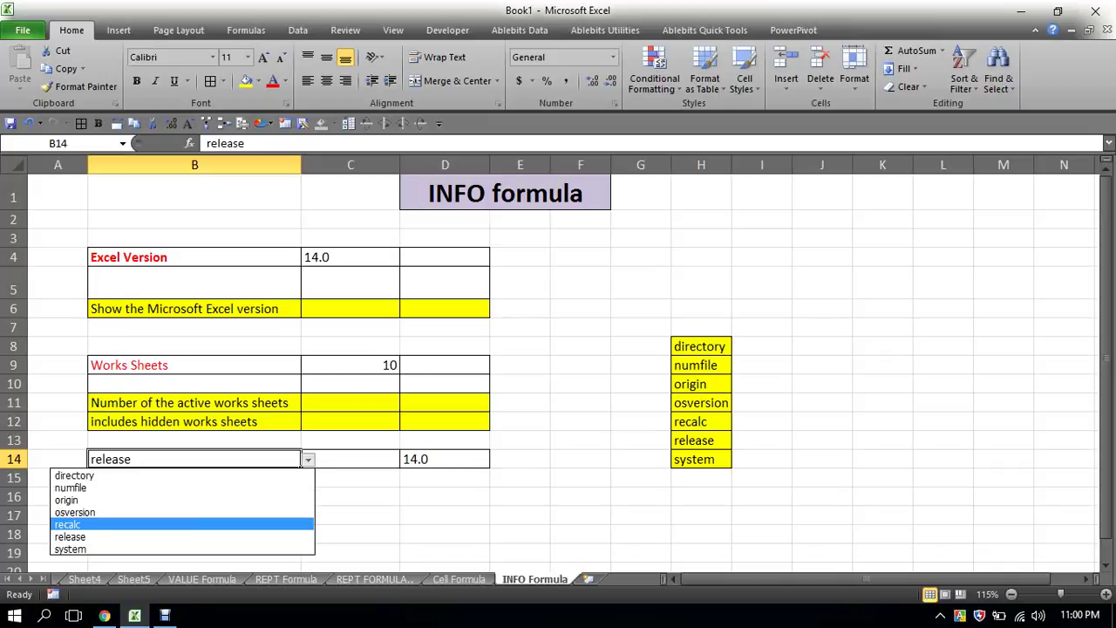
key(Up)
key(Return)
Step: Fill D14:E14 yellow behind the Windows (32-bit) NT 6.02 result
click(484, 460)
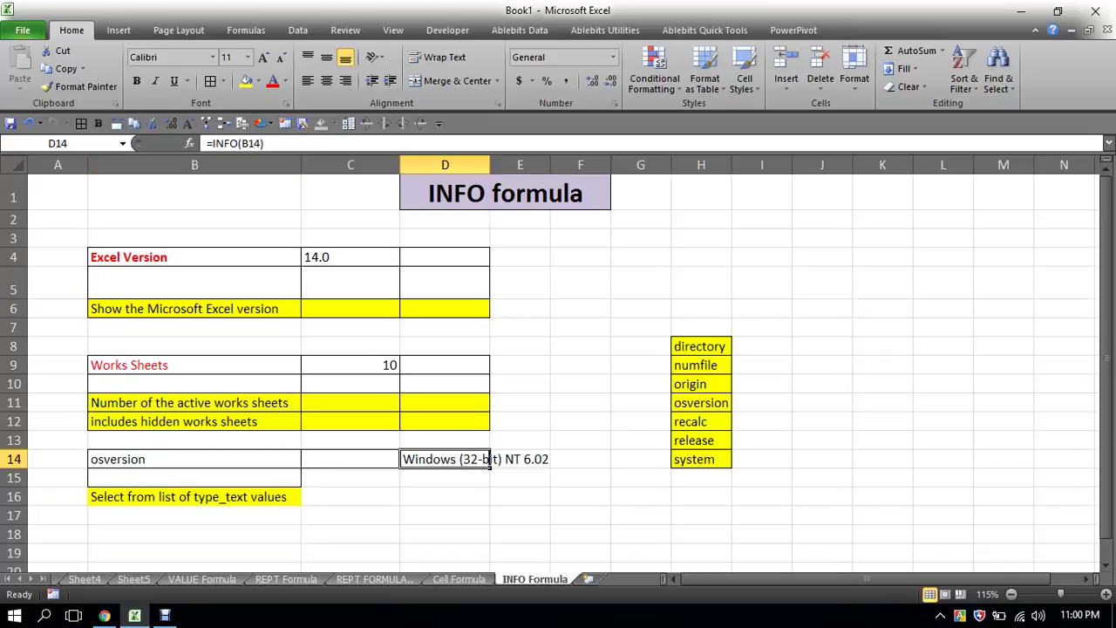
click(246, 81)
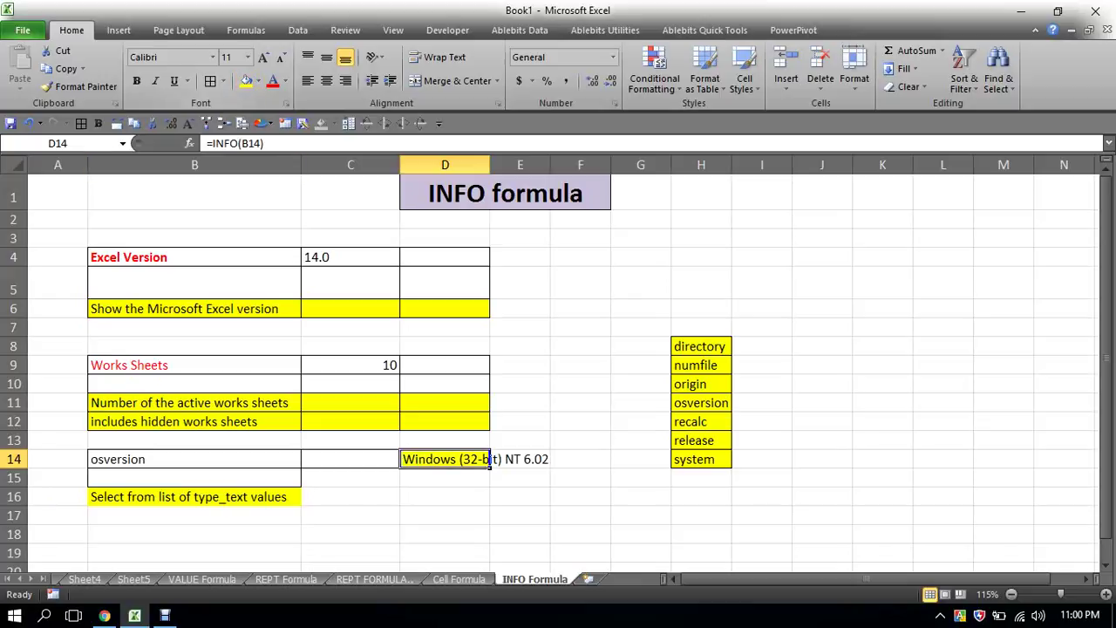
click(492, 458)
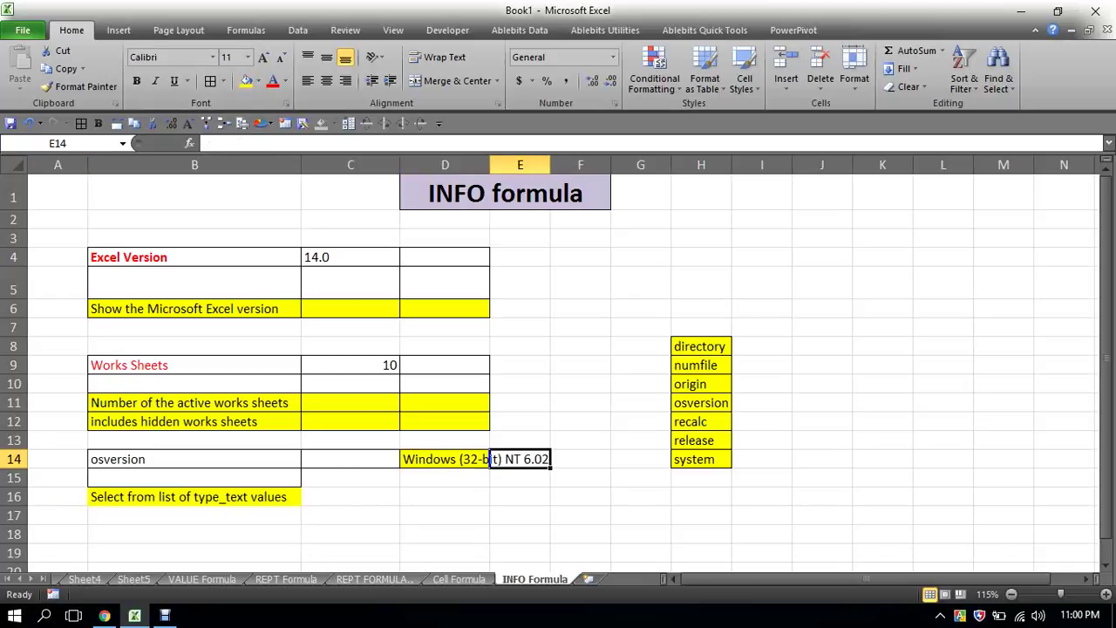
drag(484, 458, 523, 459)
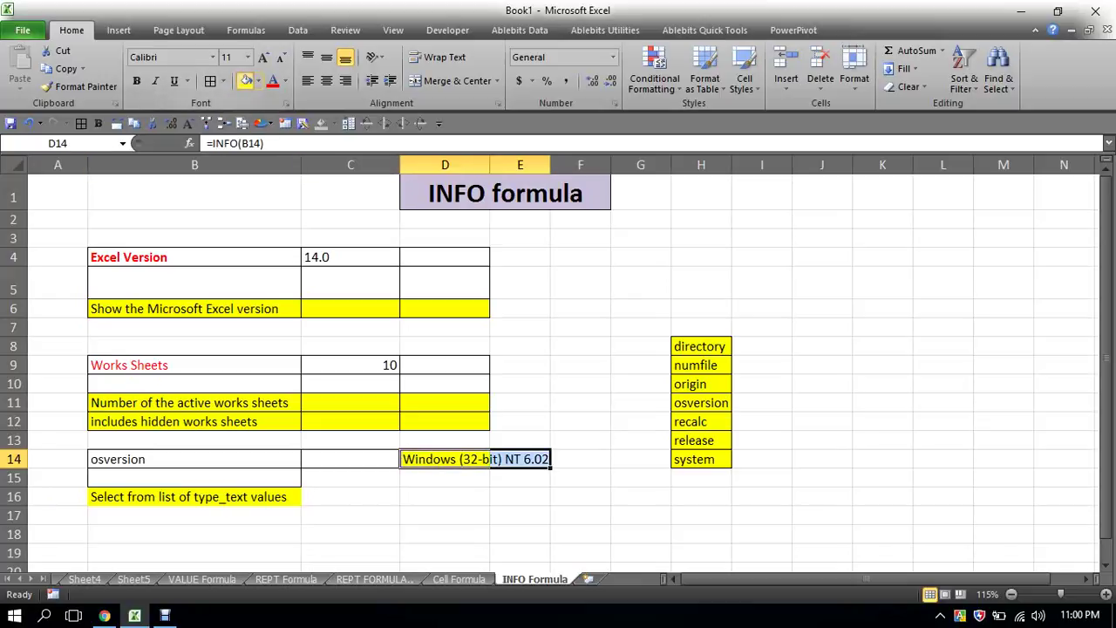
click(246, 80)
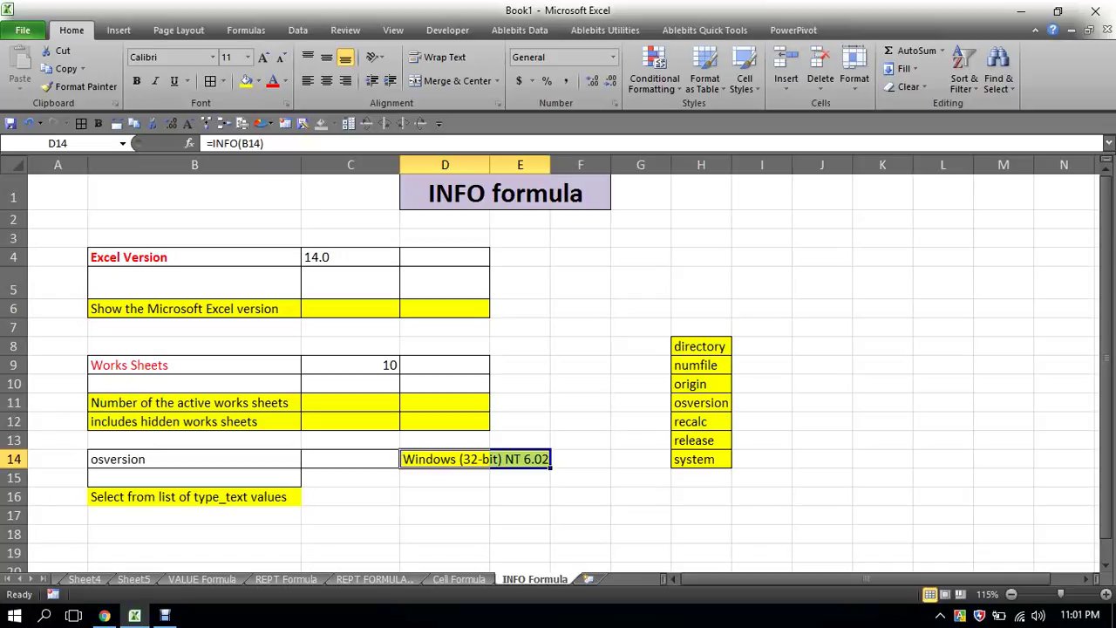